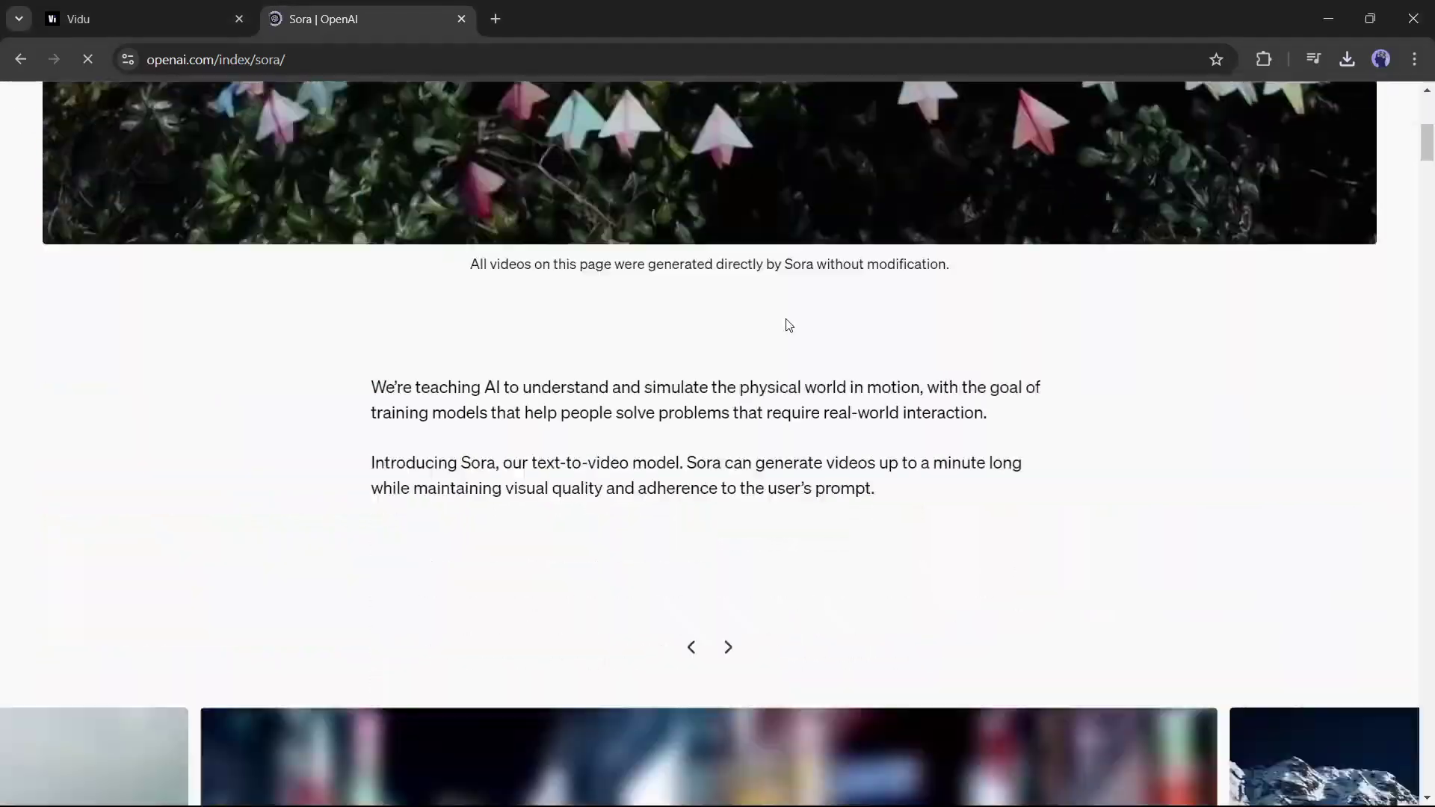
# Step: Scroll the Sora page down to the gold-rush California sample video
pyautogui.scroll(-7, 788, 325)
pyautogui.scroll(-5, 786, 324)
pyautogui.scroll(-5, 787, 323)
pyautogui.scroll(-3, 786, 323)
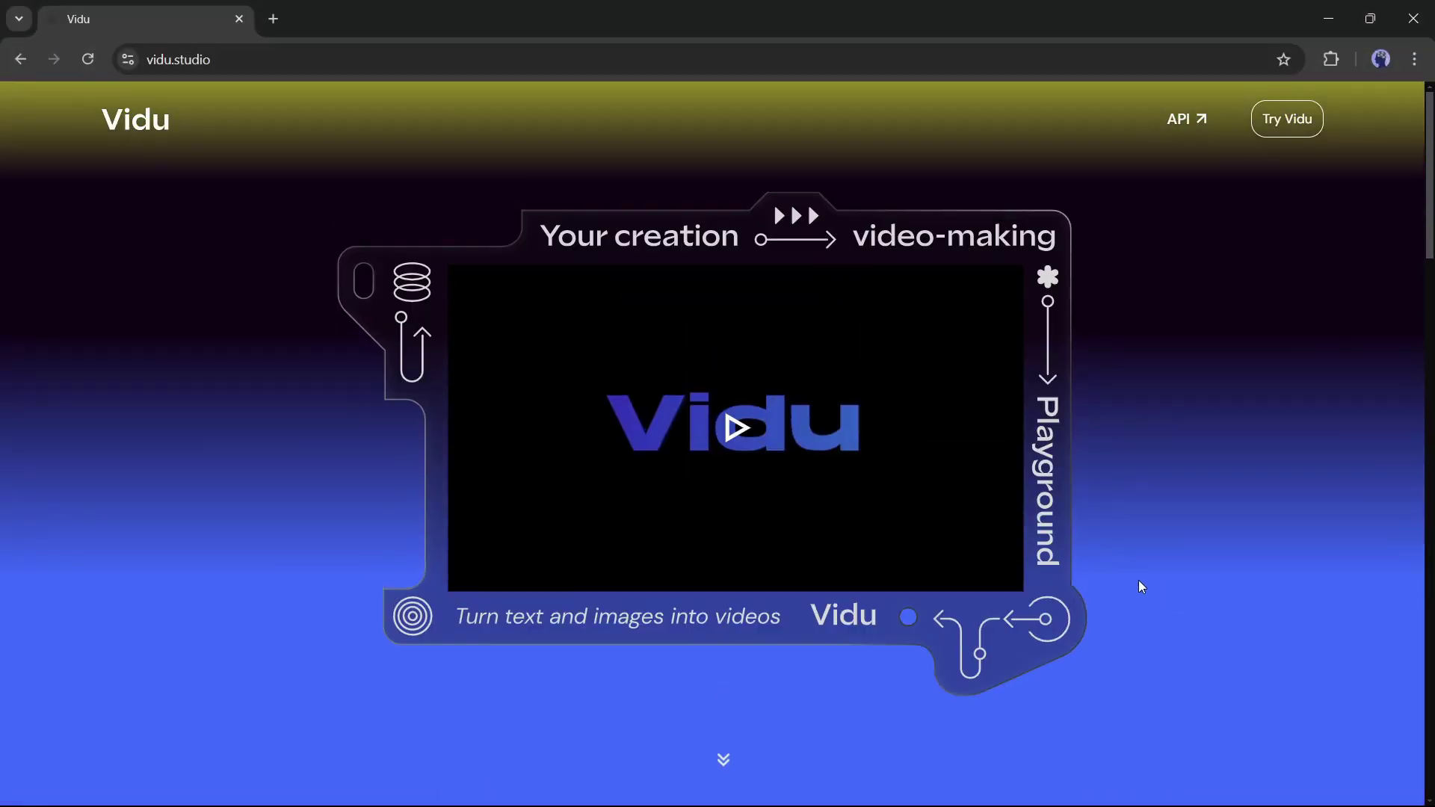
# Step: Sign in to Vidu by email, reach the create page, and cancel the reference-image upload
pyautogui.click(1318, 121)
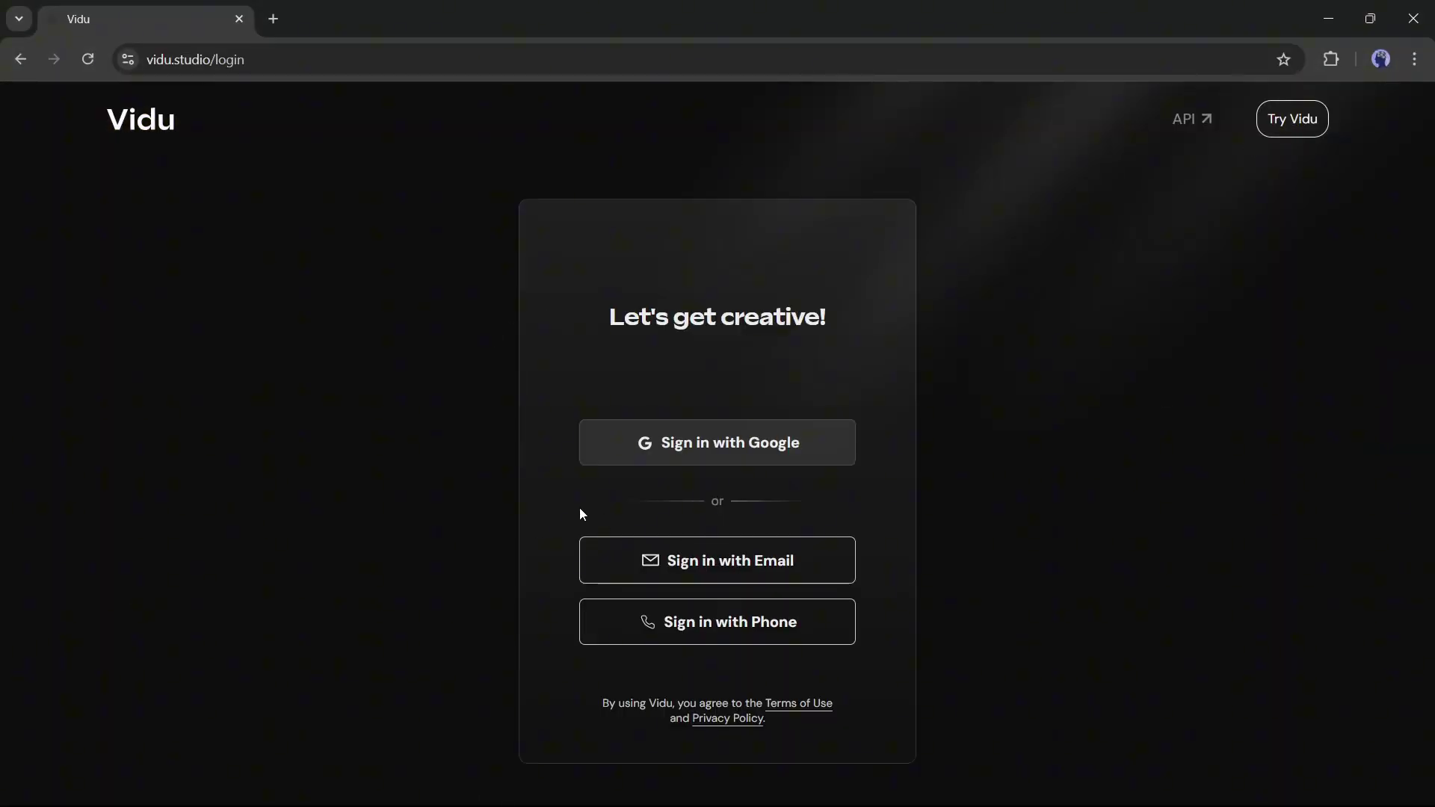
pyautogui.click(751, 560)
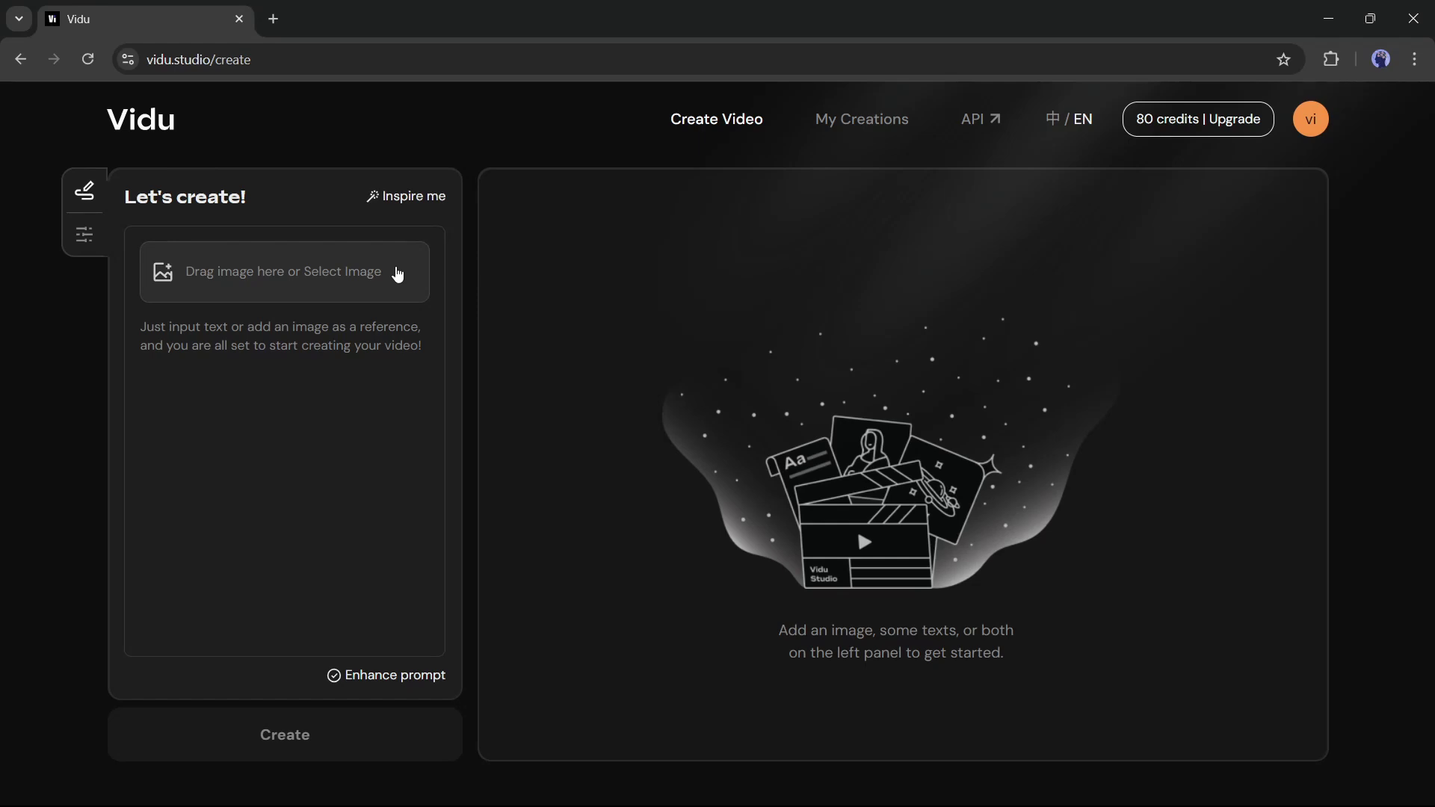
pyautogui.click(435, 378)
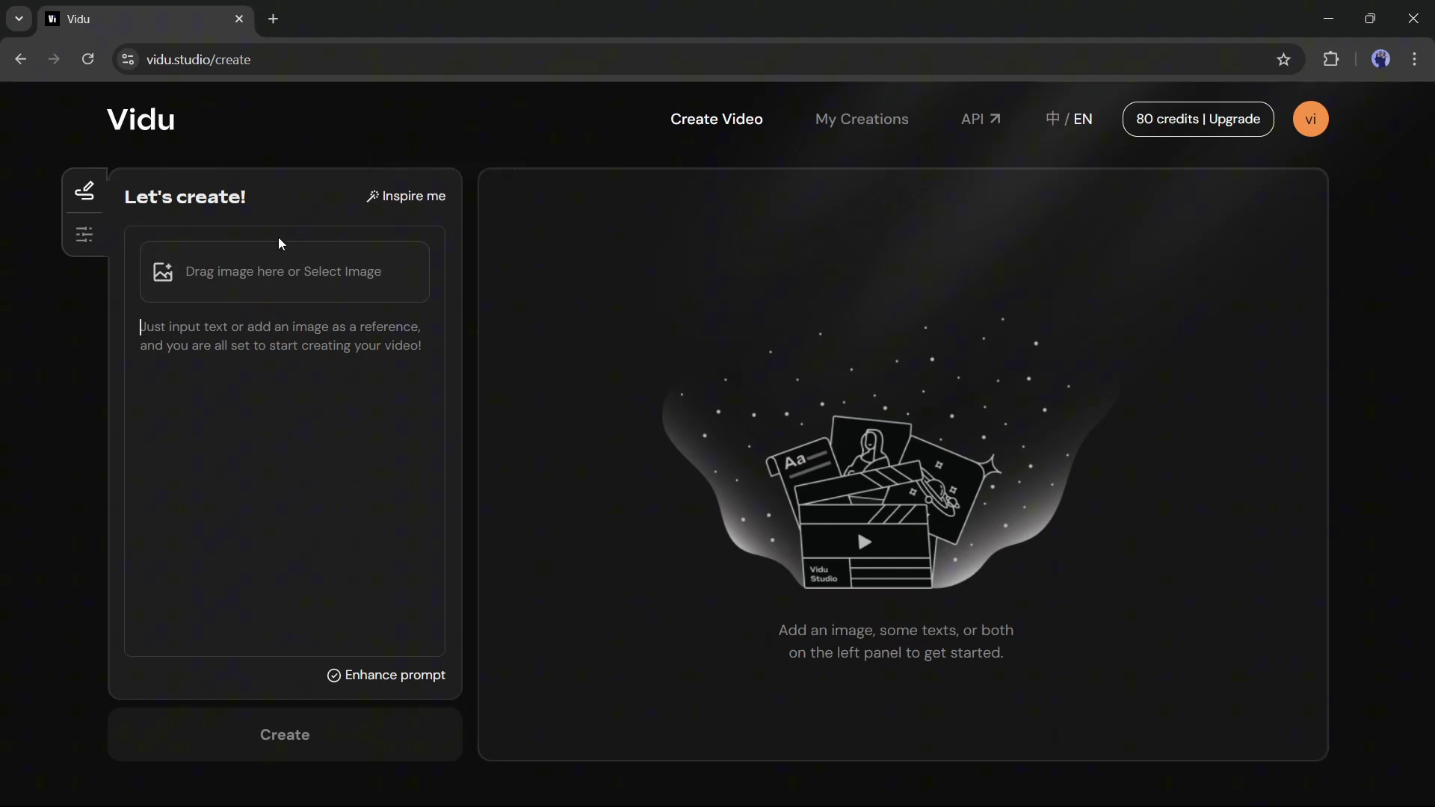
pyautogui.click(266, 290)
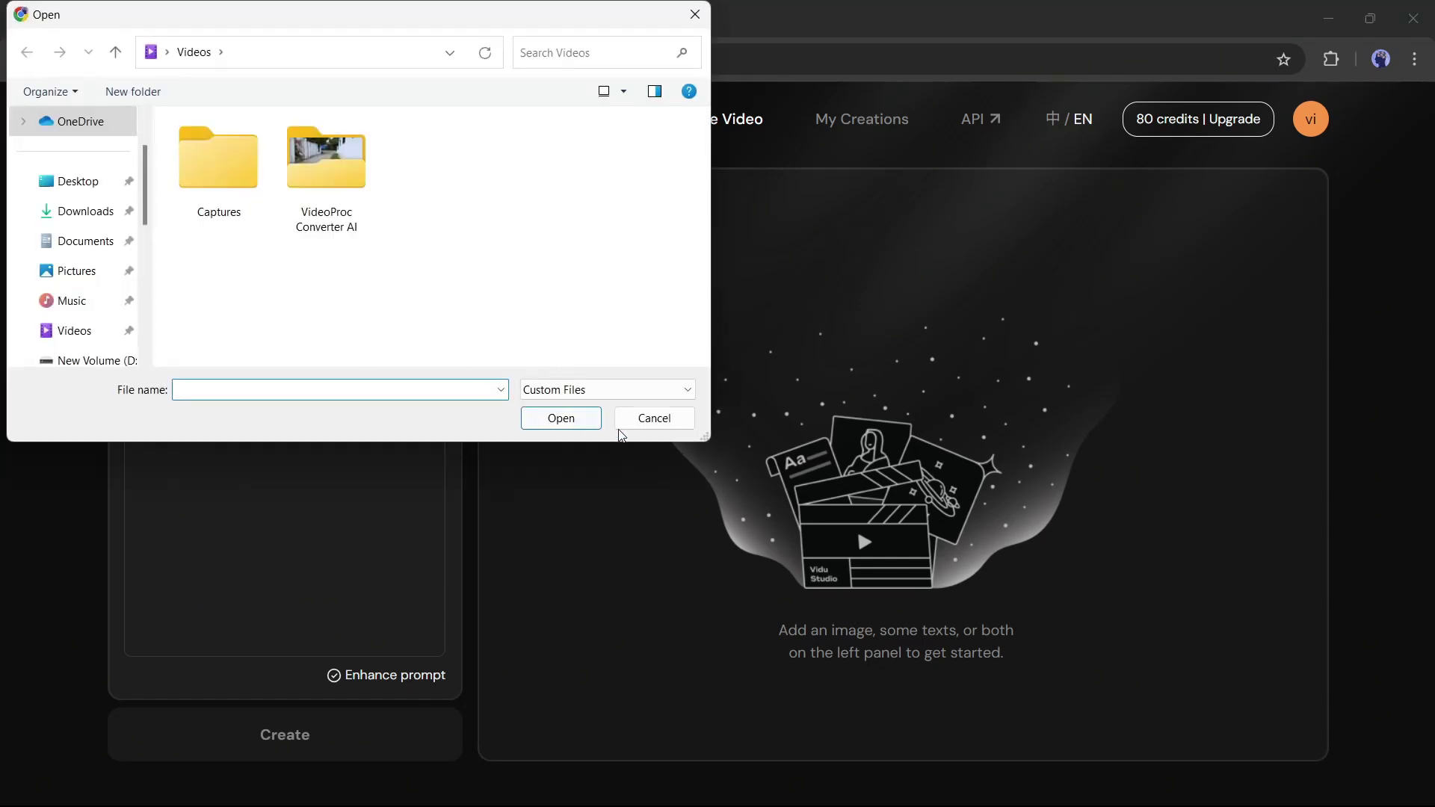
pyautogui.click(684, 423)
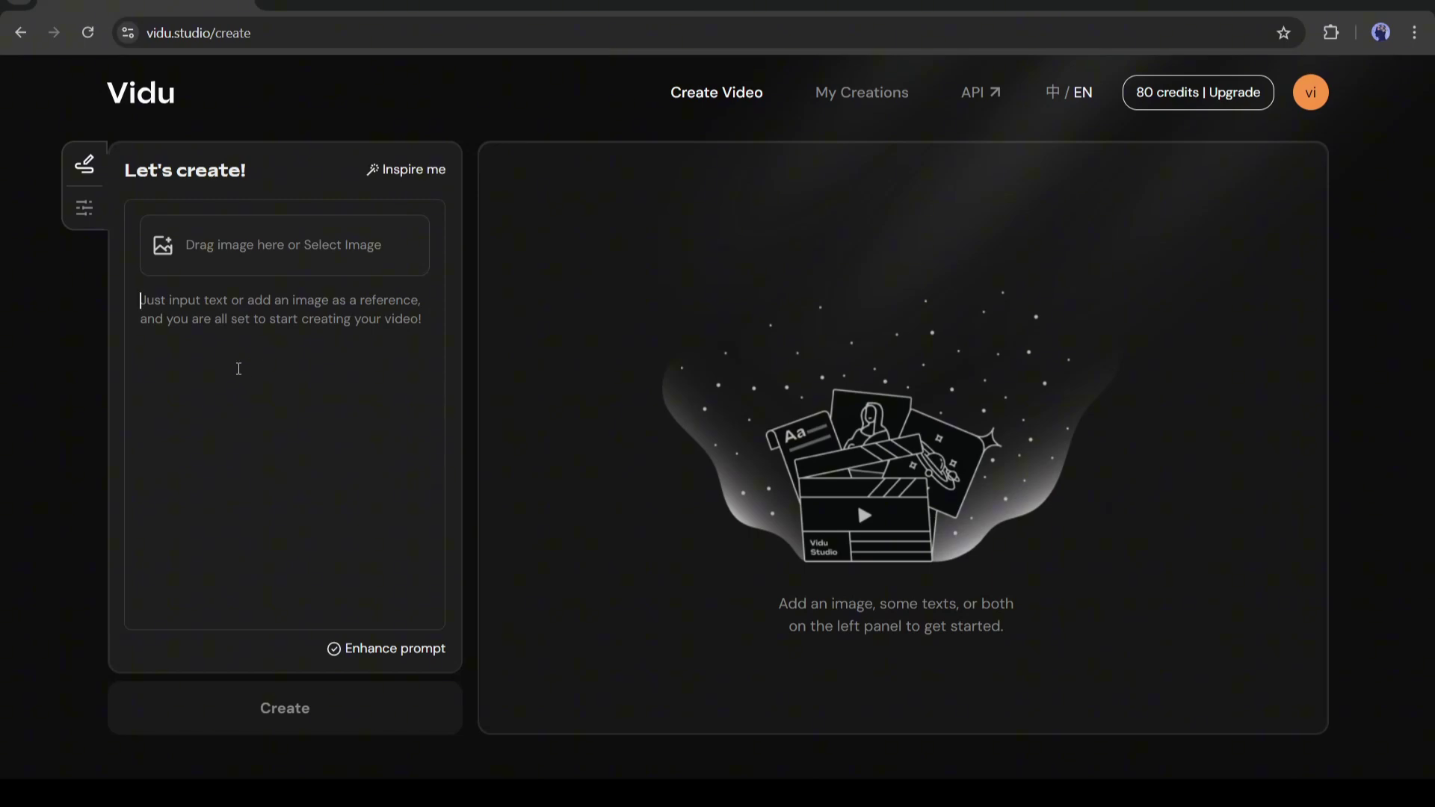
# Step: Enter the 10-year-old jungle boy prompt and set Animation style with 8-second duration
pyautogui.write('A 10 years old little boy walking in a lush jungle')
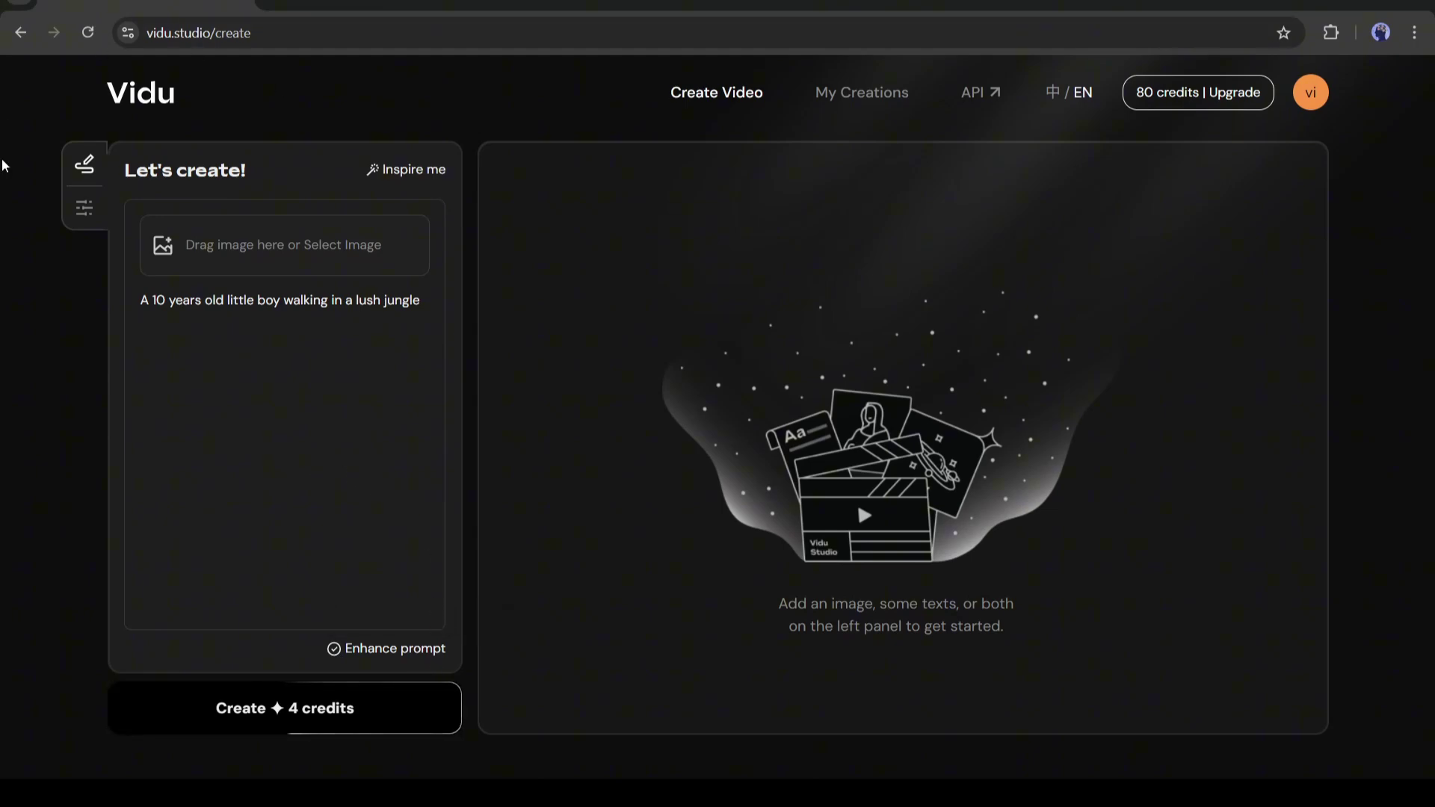
pyautogui.click(91, 217)
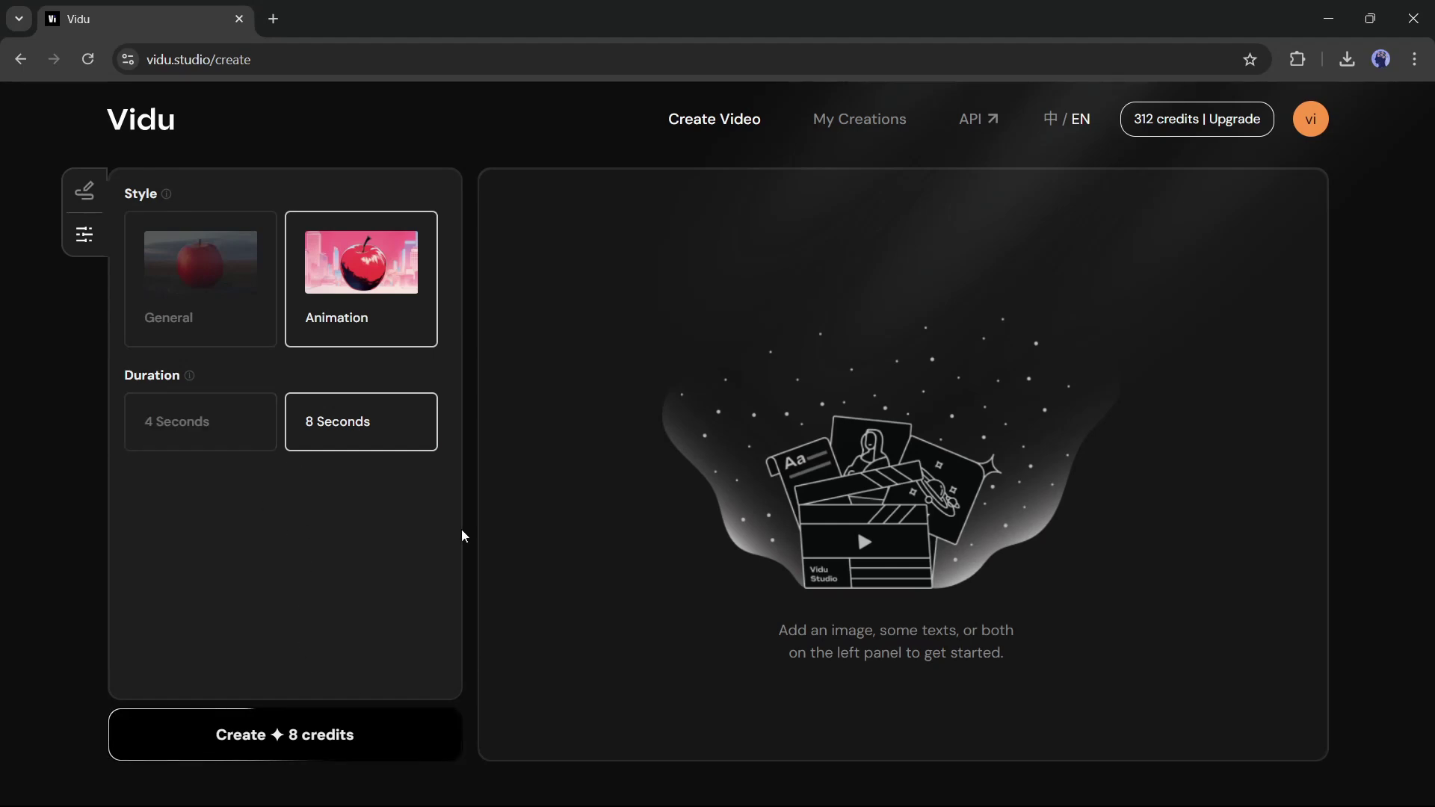
# Step: Generate the 8-second anime jungle boy clip for 8 credits and play it
pyautogui.click(317, 745)
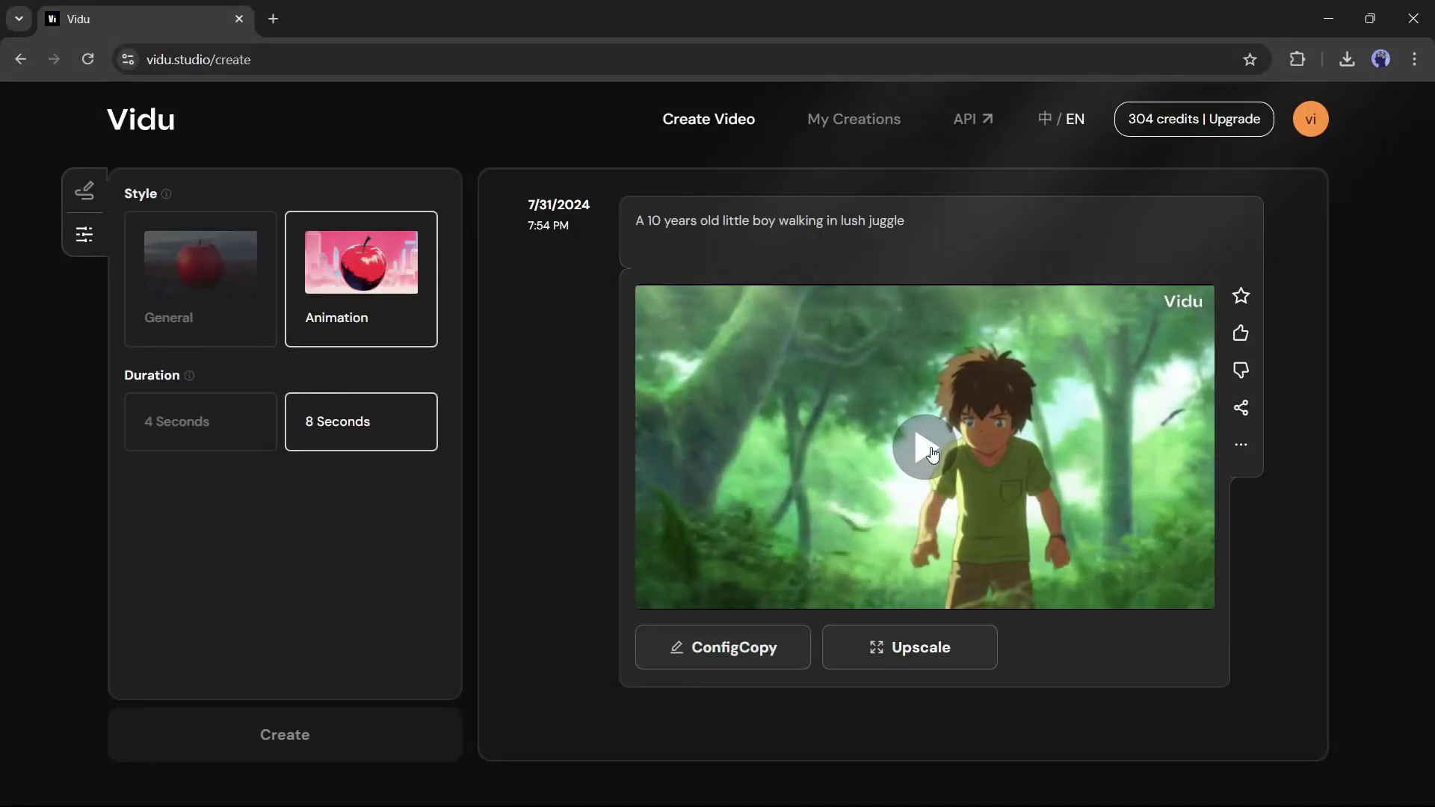
pyautogui.click(933, 453)
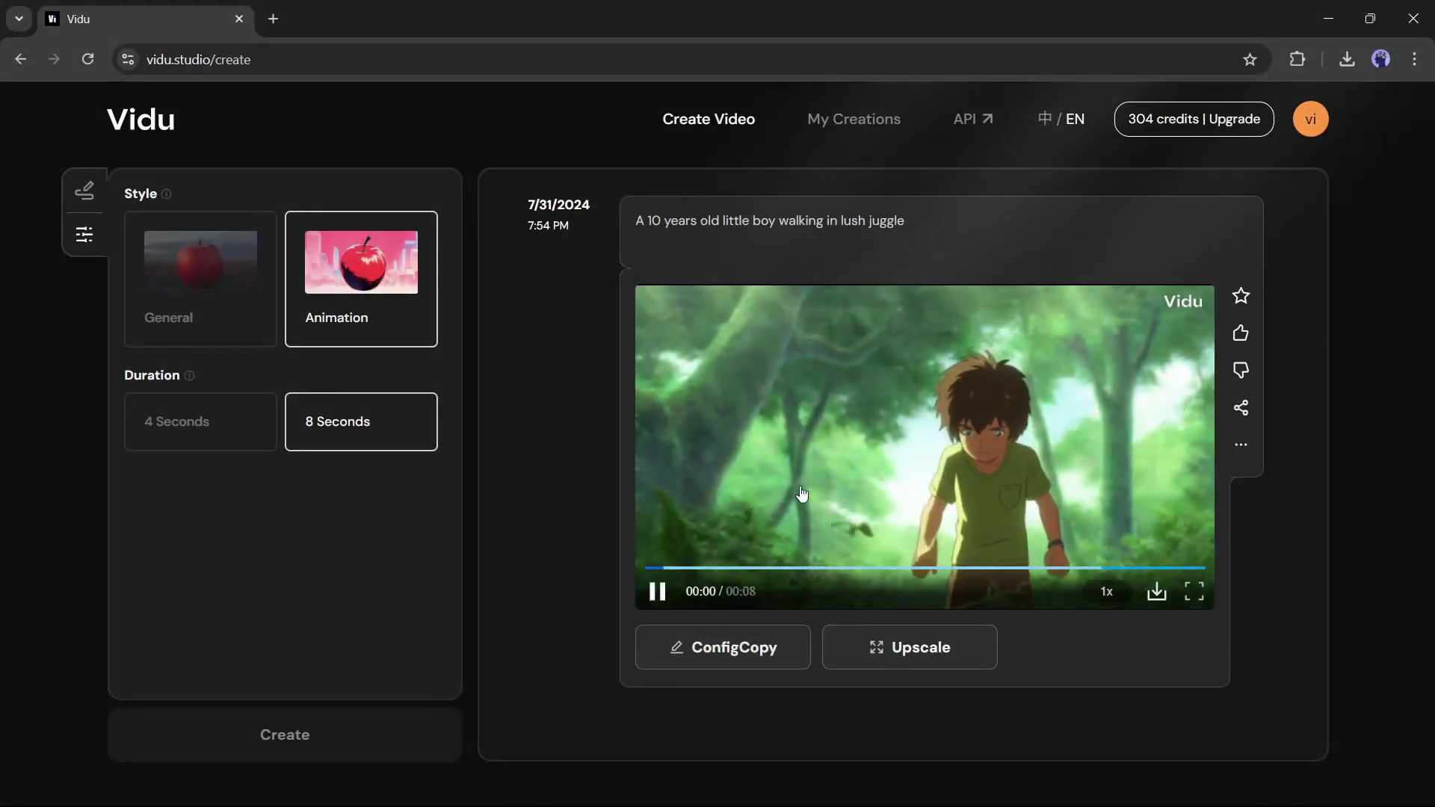
pyautogui.click(1199, 595)
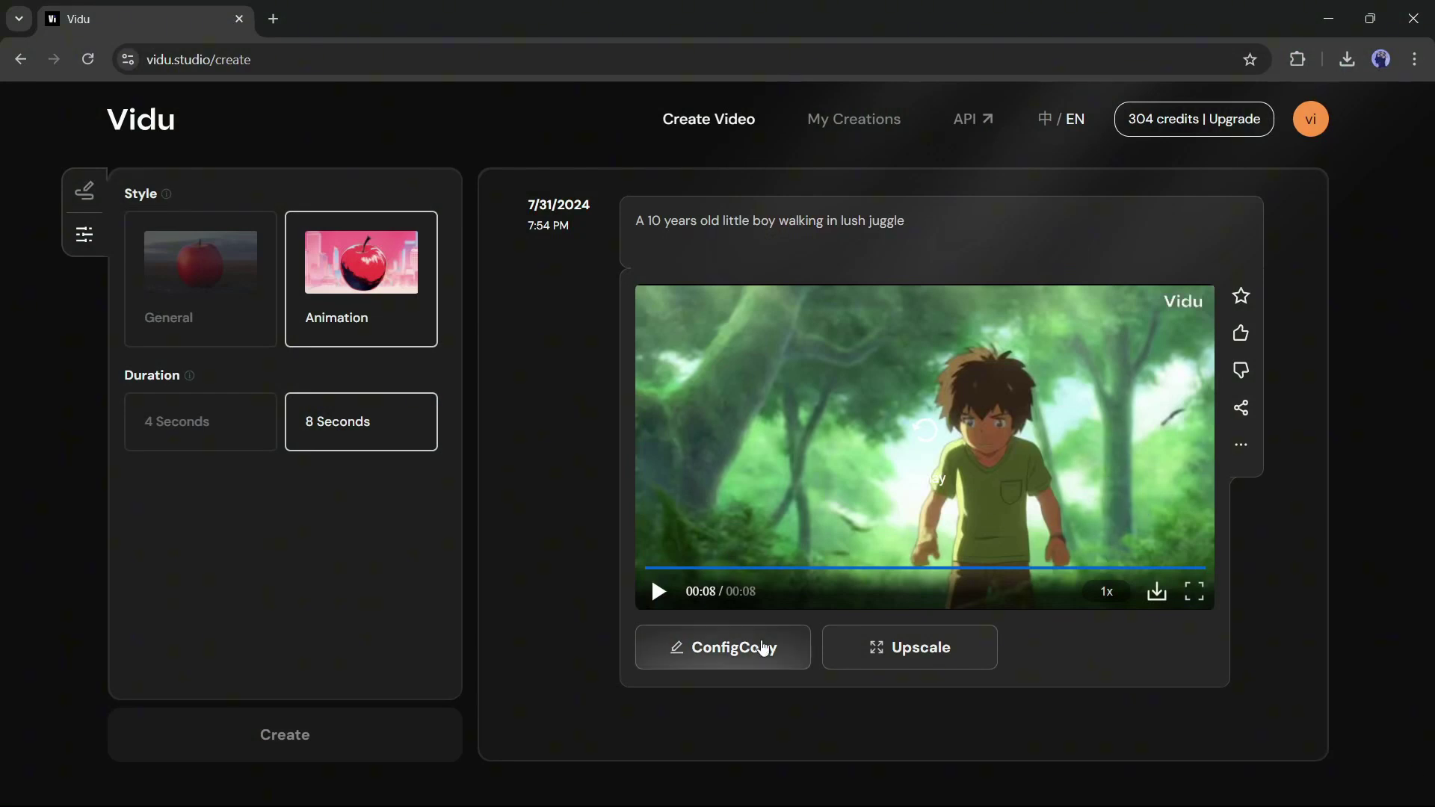
# Step: Upscale the jungle boy clip to HD for 8 credits and watch it full screen
pyautogui.click(946, 650)
pyautogui.click(281, 735)
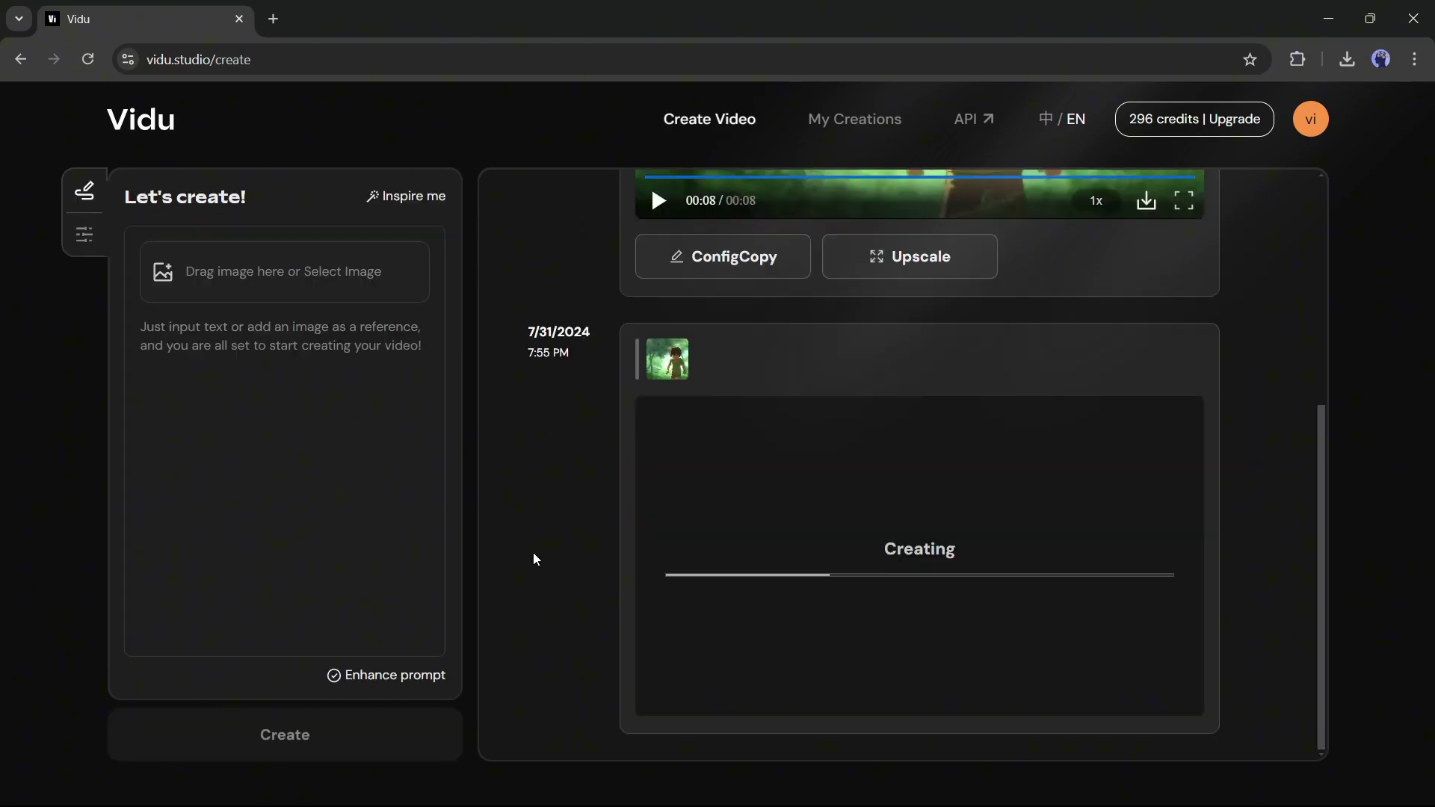
pyautogui.click(1185, 696)
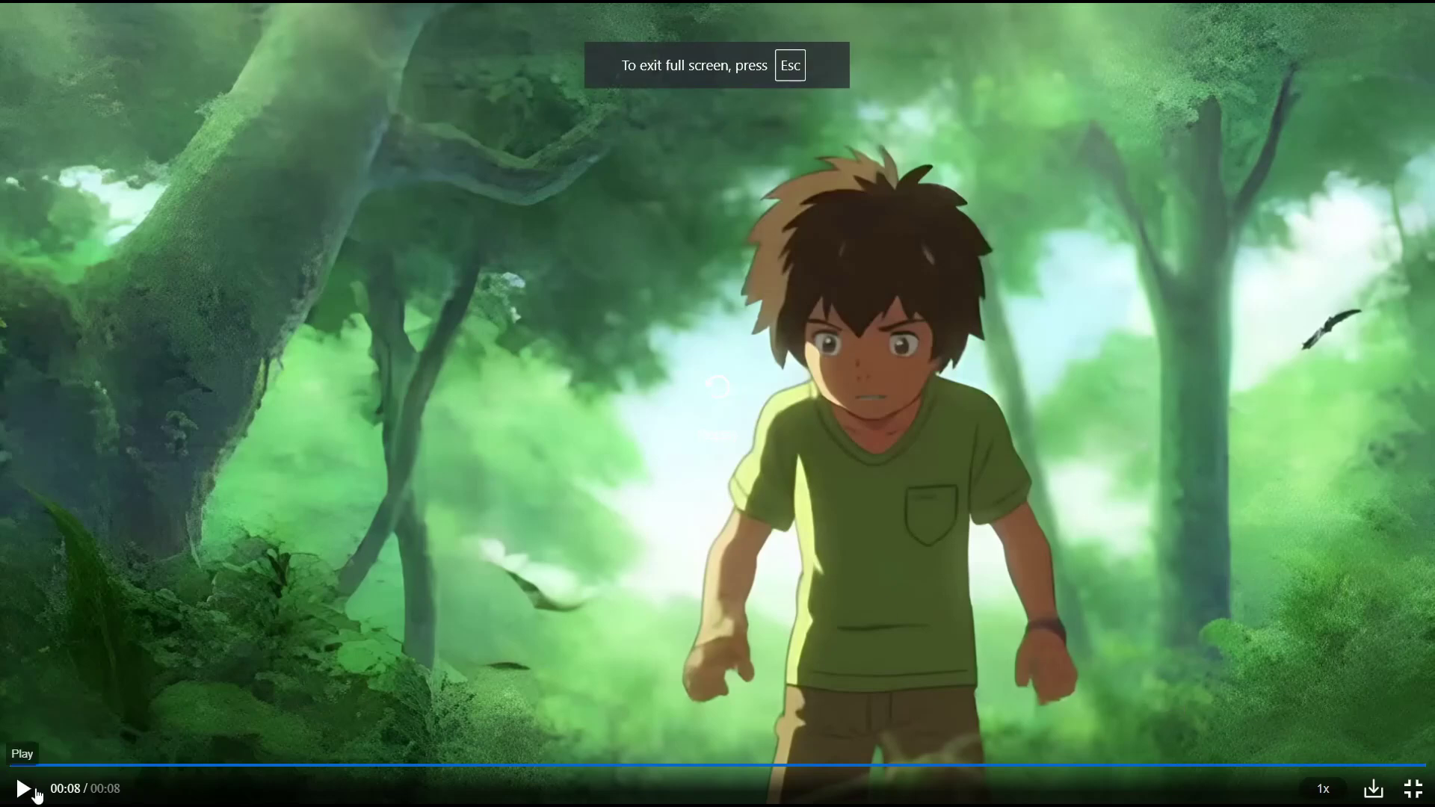
pyautogui.click(35, 793)
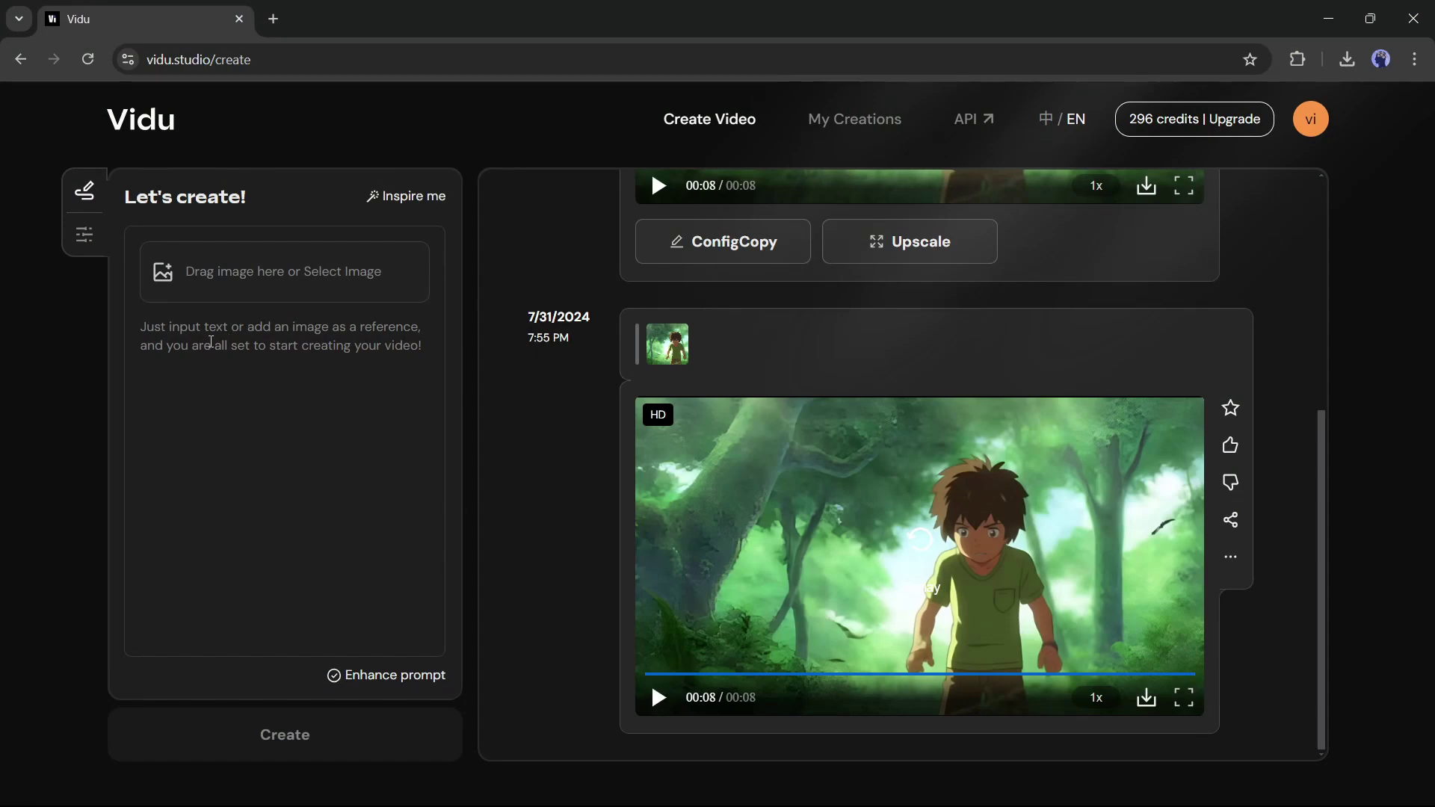
# Step: Paste the cowboy Rock Mountain prompt, then browse Discord prompt-guide posts through InVideo AI
pyautogui.rightClick(211, 342)
pyautogui.click(211, 548)
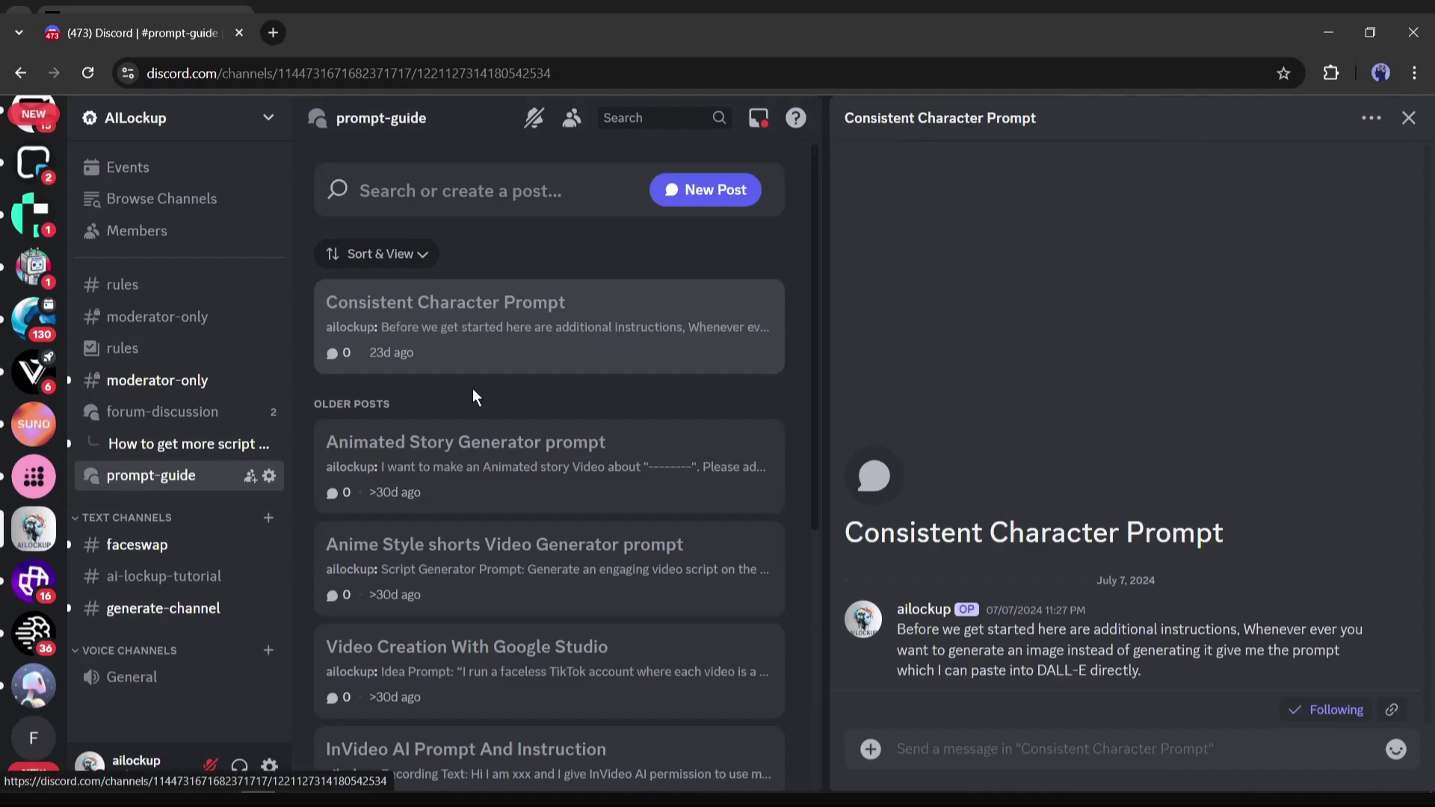
pyautogui.click(773, 496)
pyautogui.scroll(-1, 530, 383)
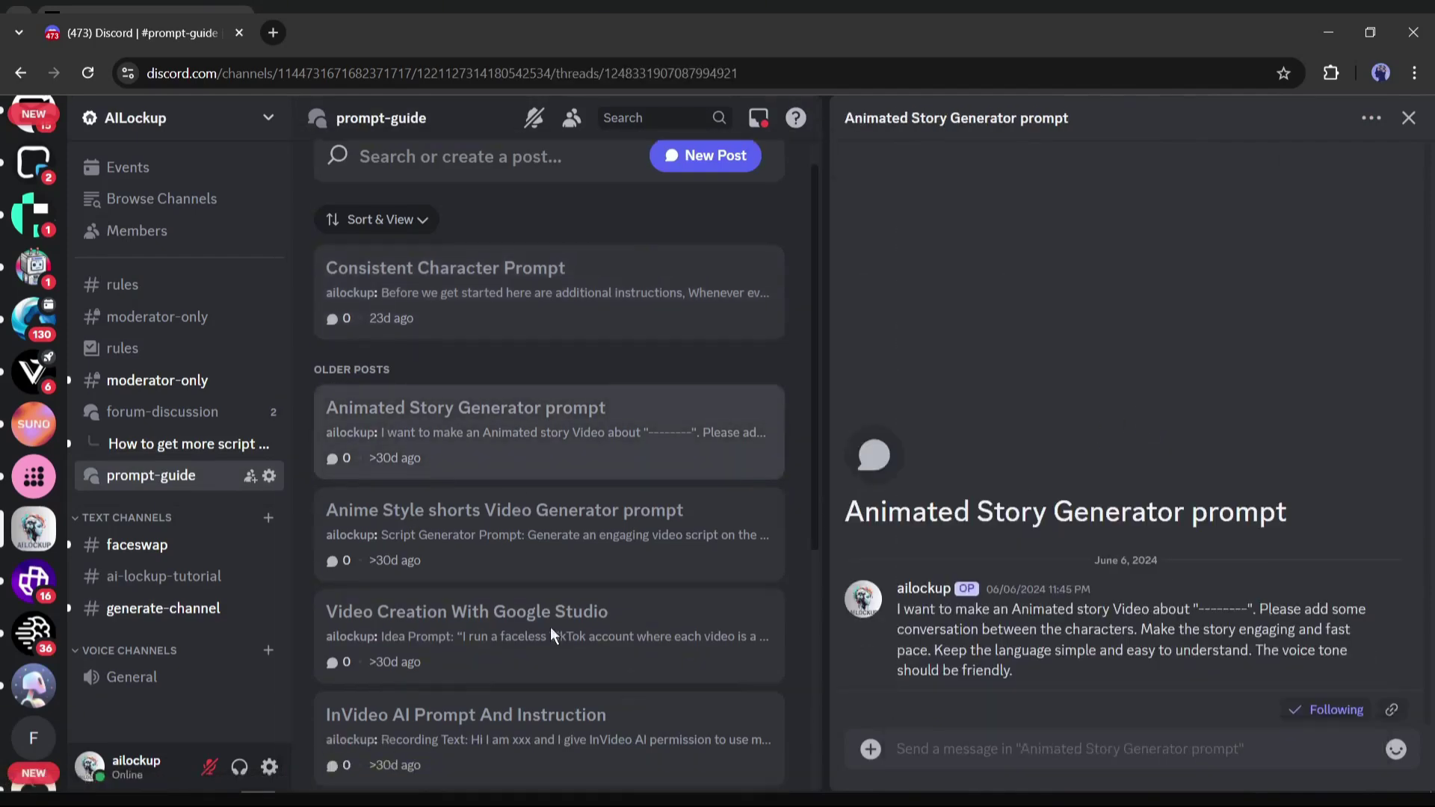
pyautogui.scroll(-4, 530, 383)
pyautogui.click(529, 383)
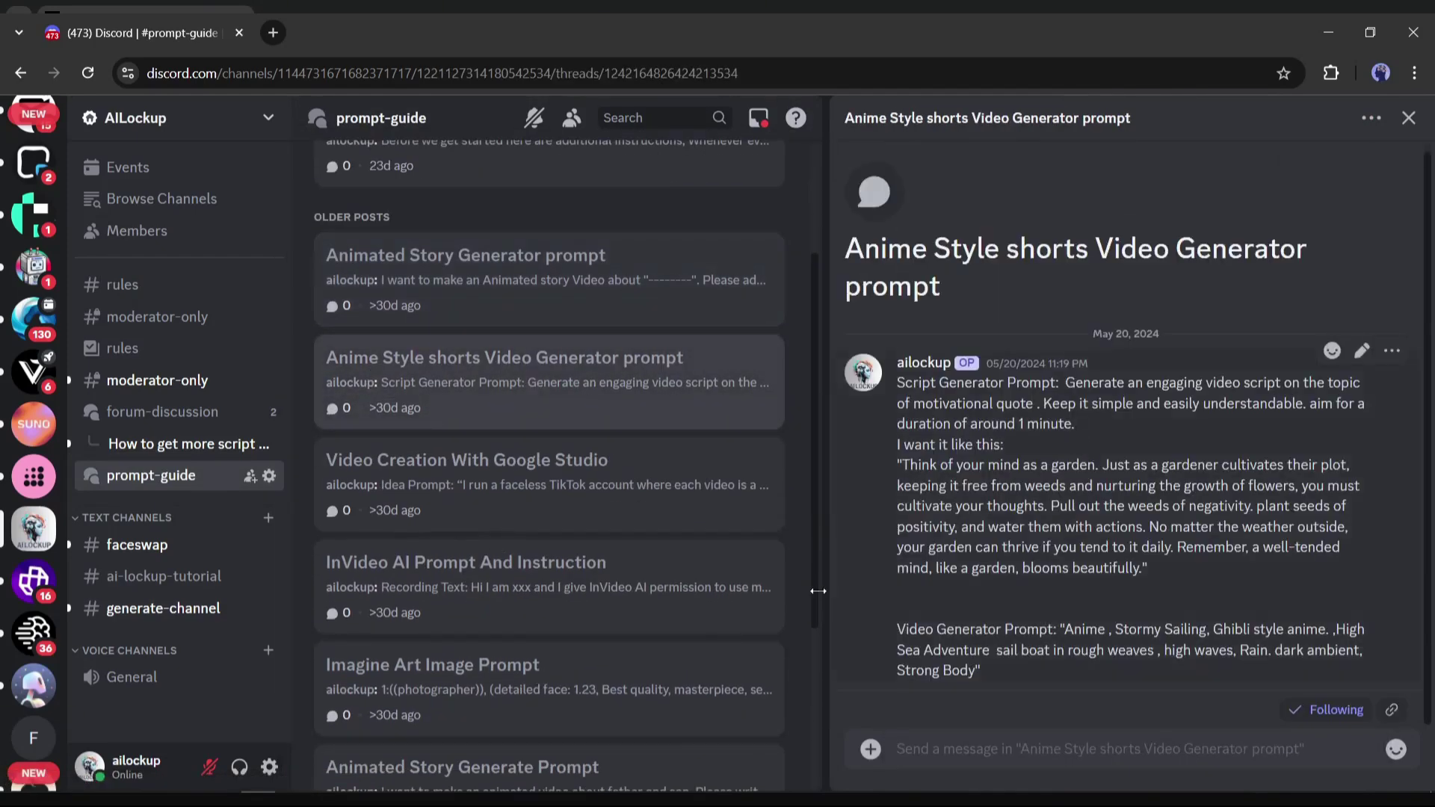
pyautogui.click(516, 482)
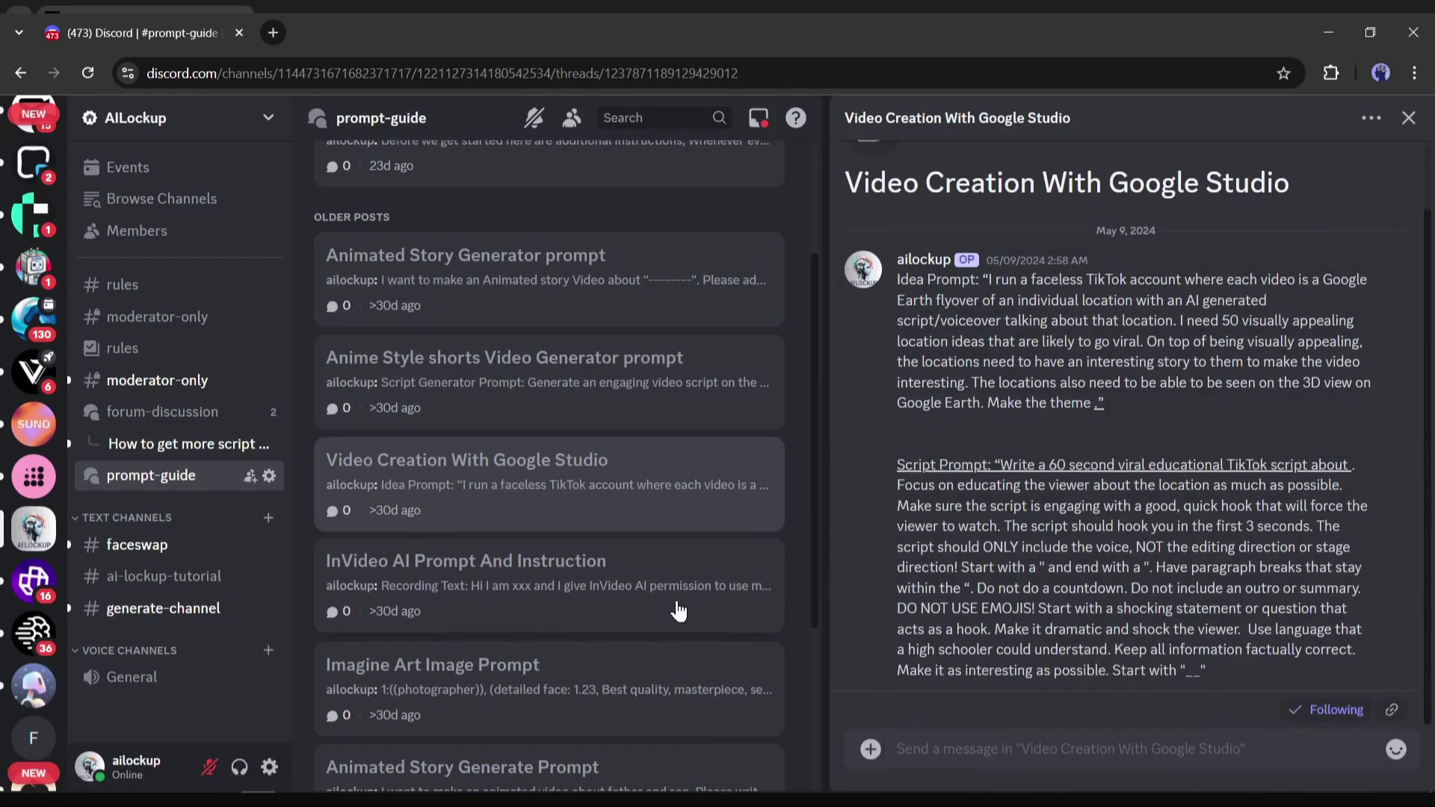
pyautogui.click(673, 608)
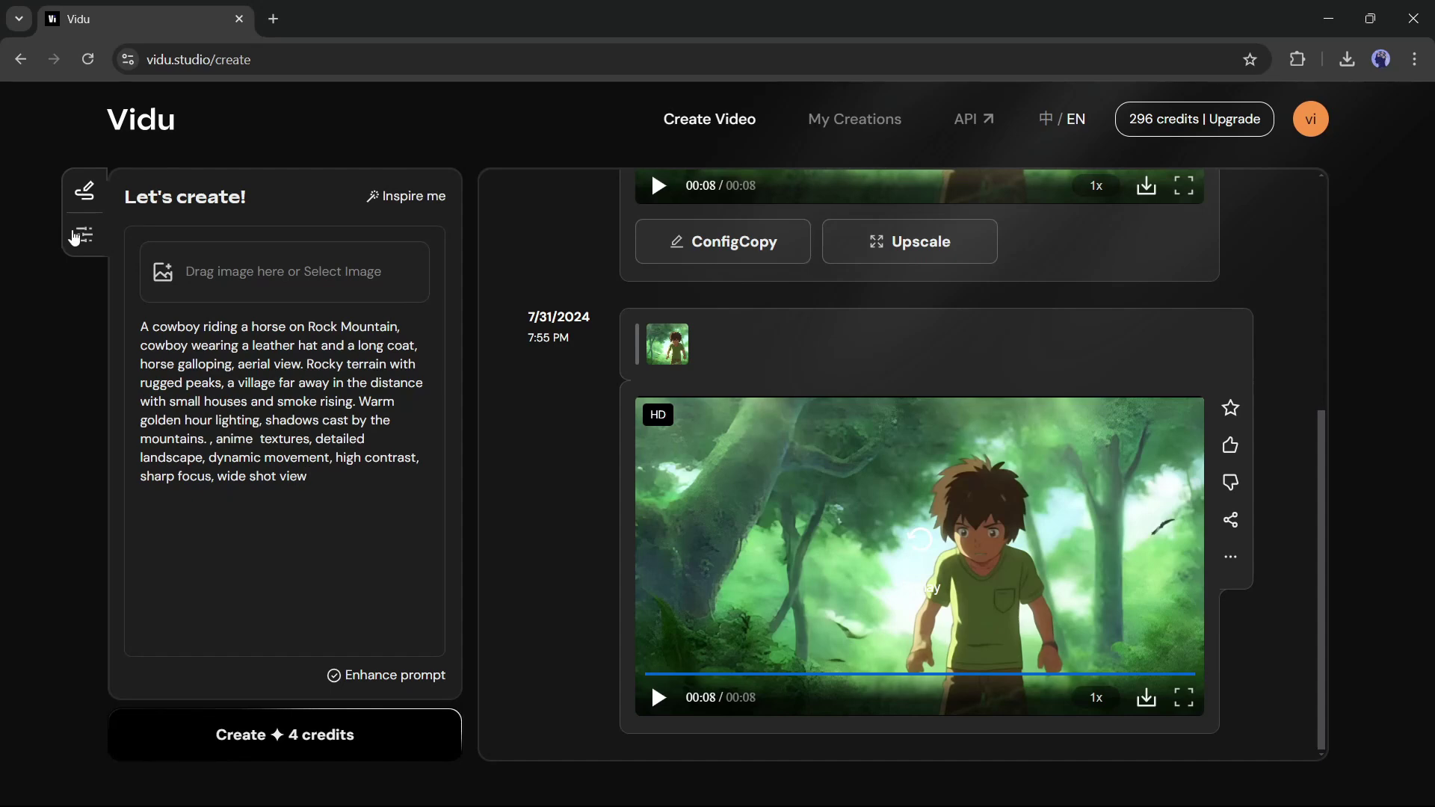
# Step: Show the Style and Duration settings for the cowboy Rock Mountain prompt
pyautogui.click(74, 238)
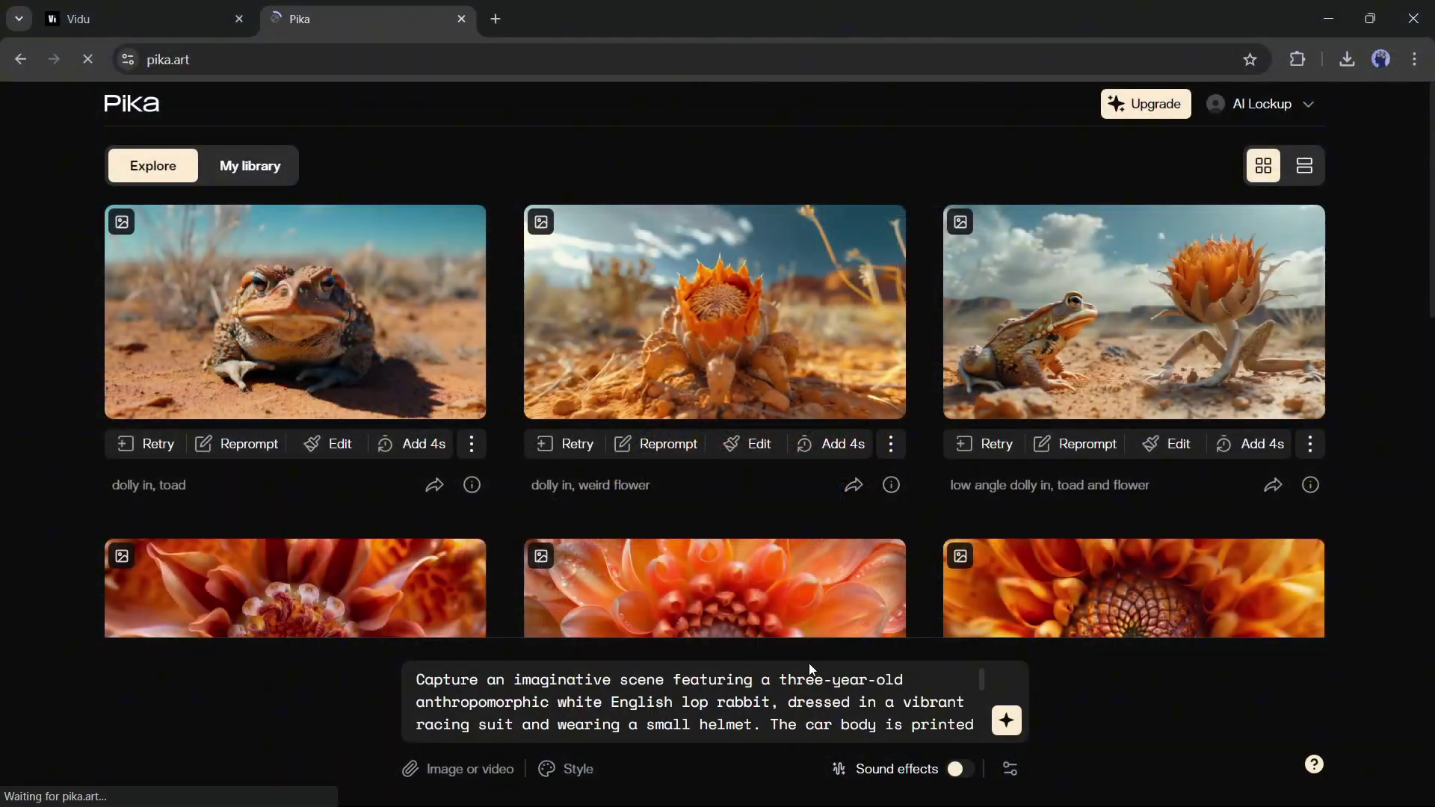
# Step: Generate an Anime-style racing rabbit clip in Pika and play it
pyautogui.click(559, 771)
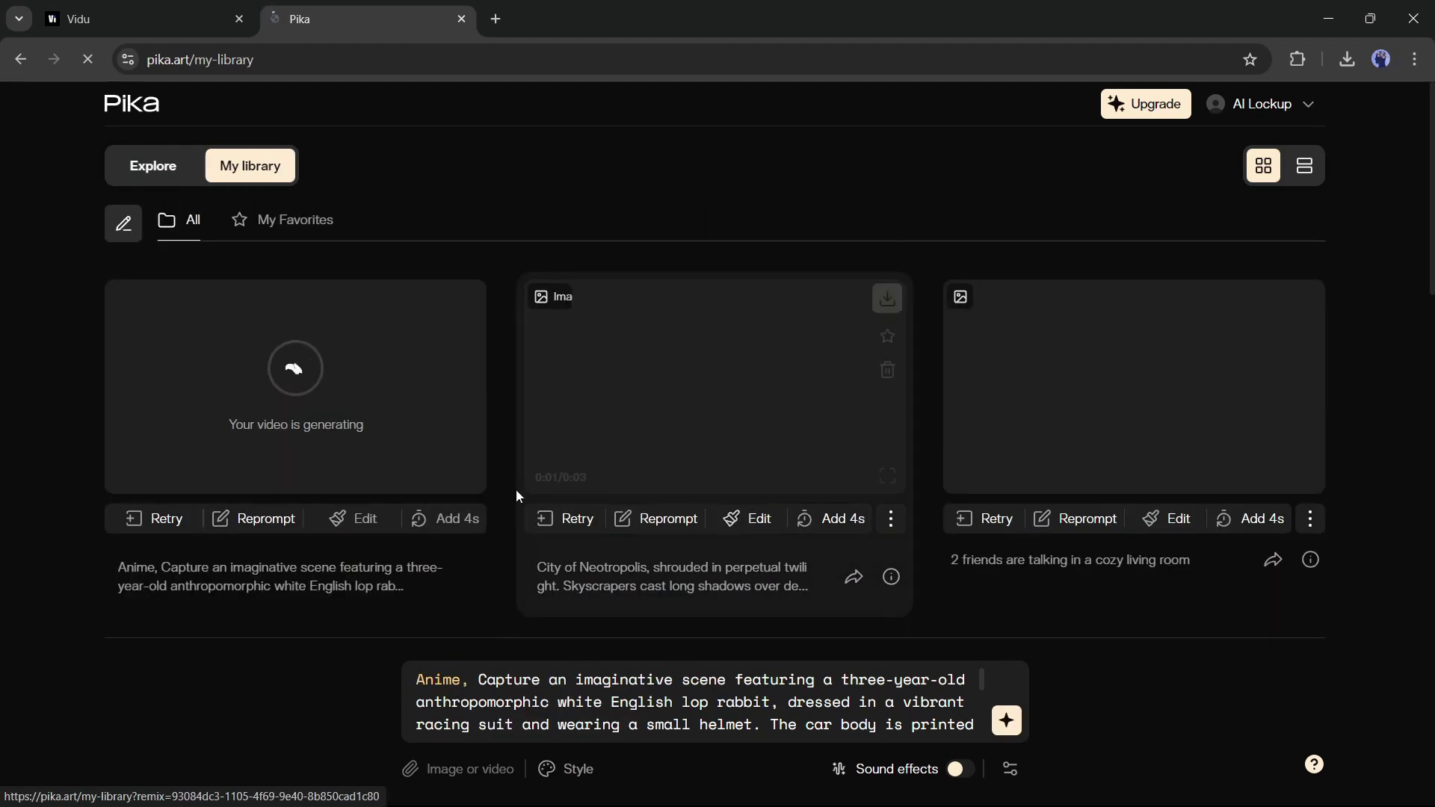
pyautogui.click(455, 329)
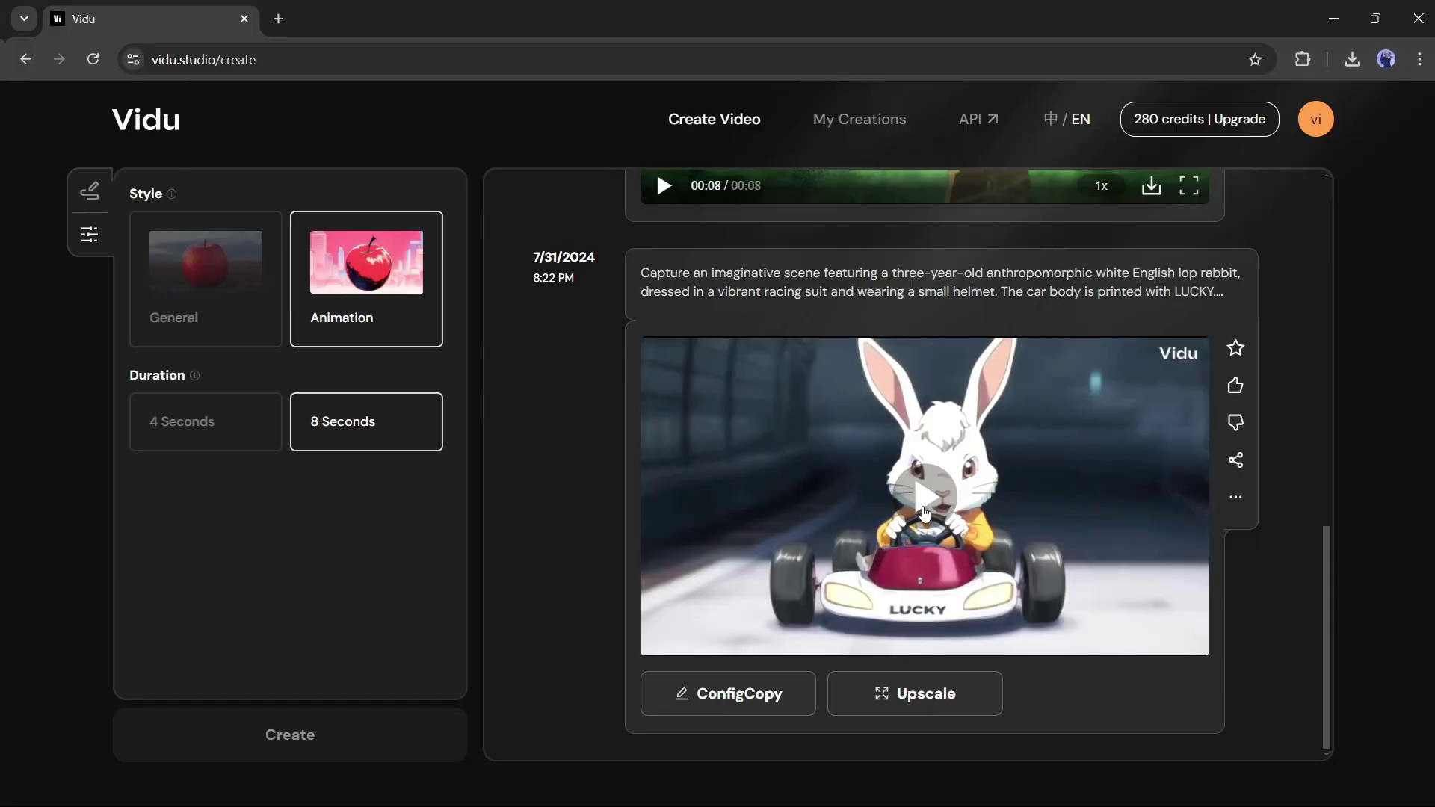
pyautogui.click(925, 513)
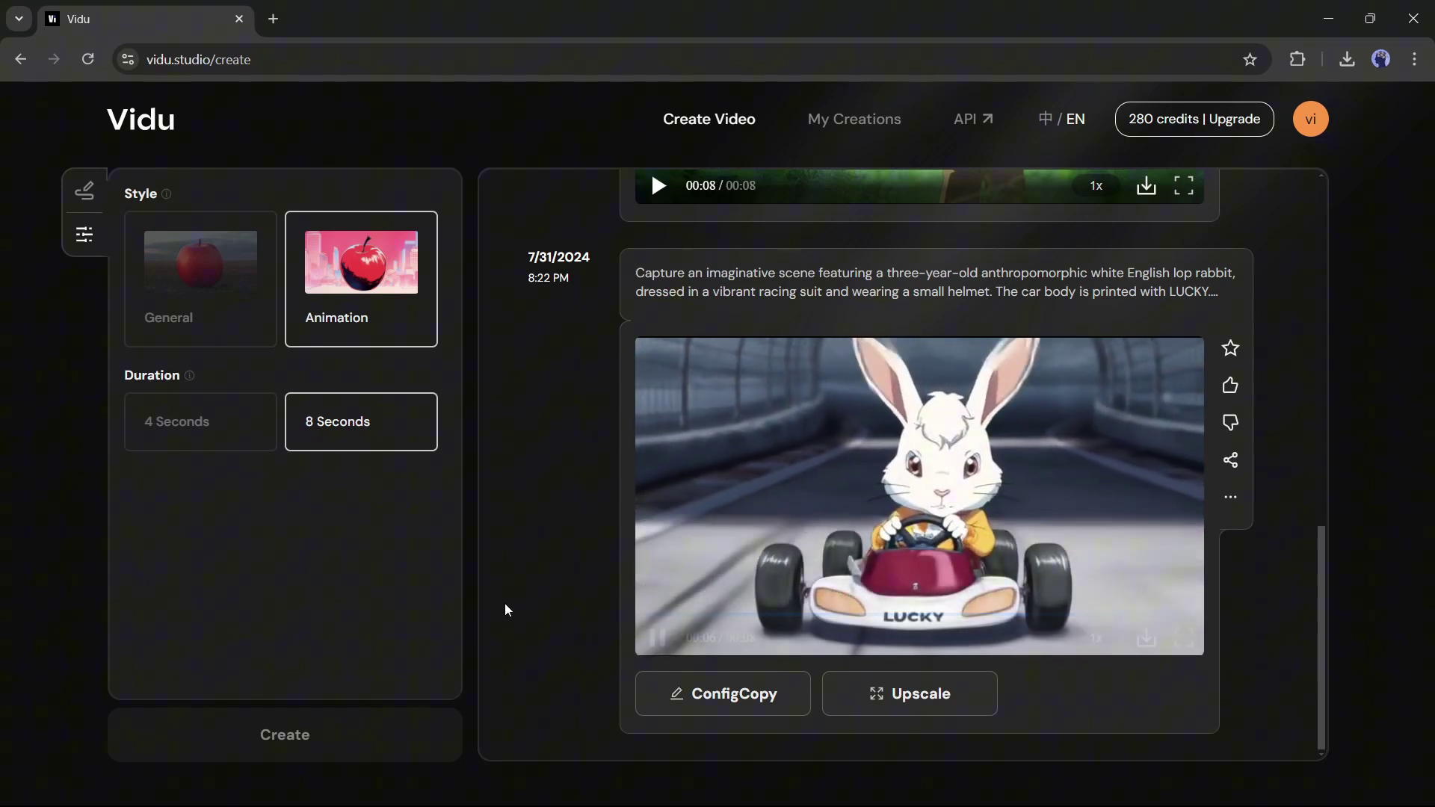
# Step: Paste the jungle boy prompt back into Vidu and confirm the 8-second duration
pyautogui.click(72, 202)
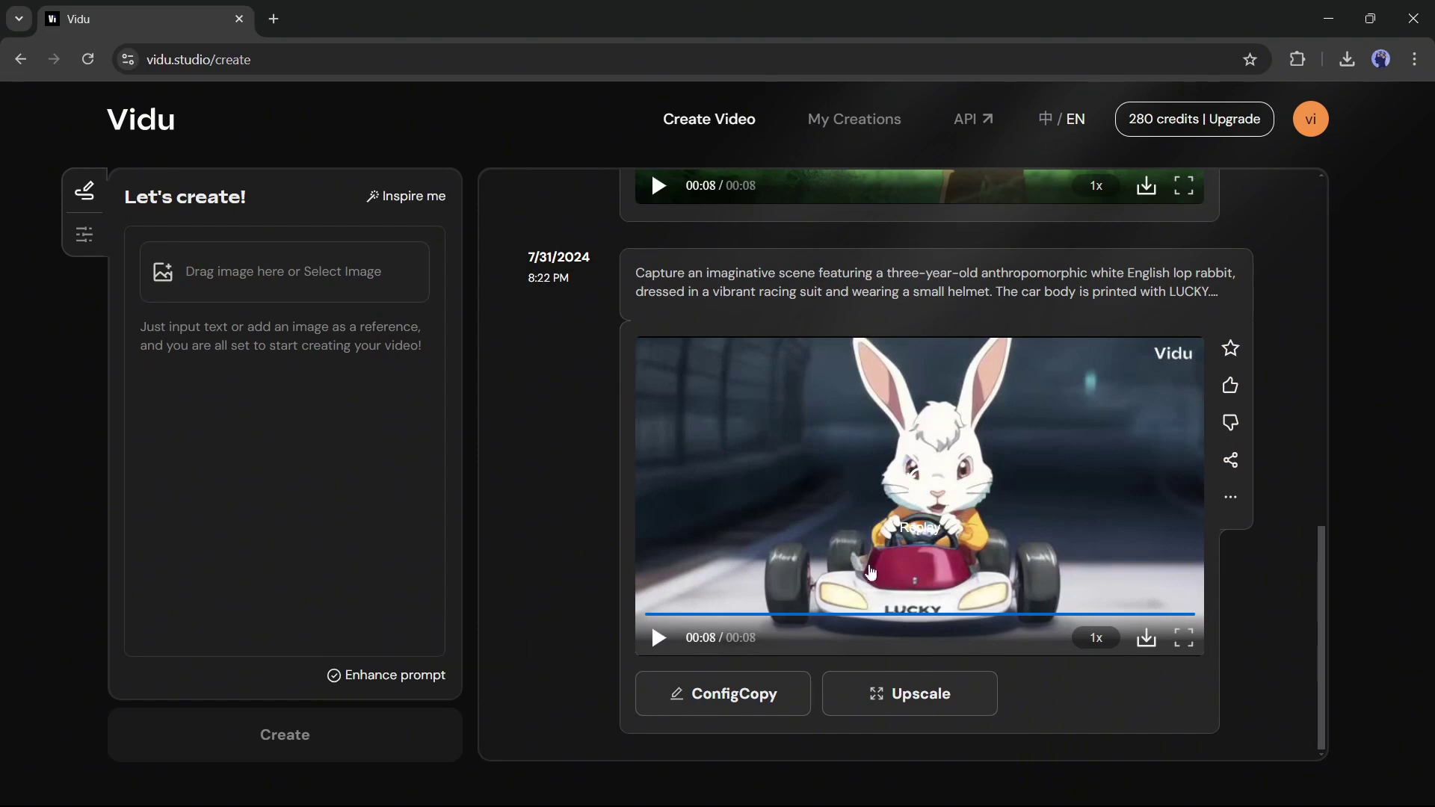
pyautogui.scroll(10, 708, 497)
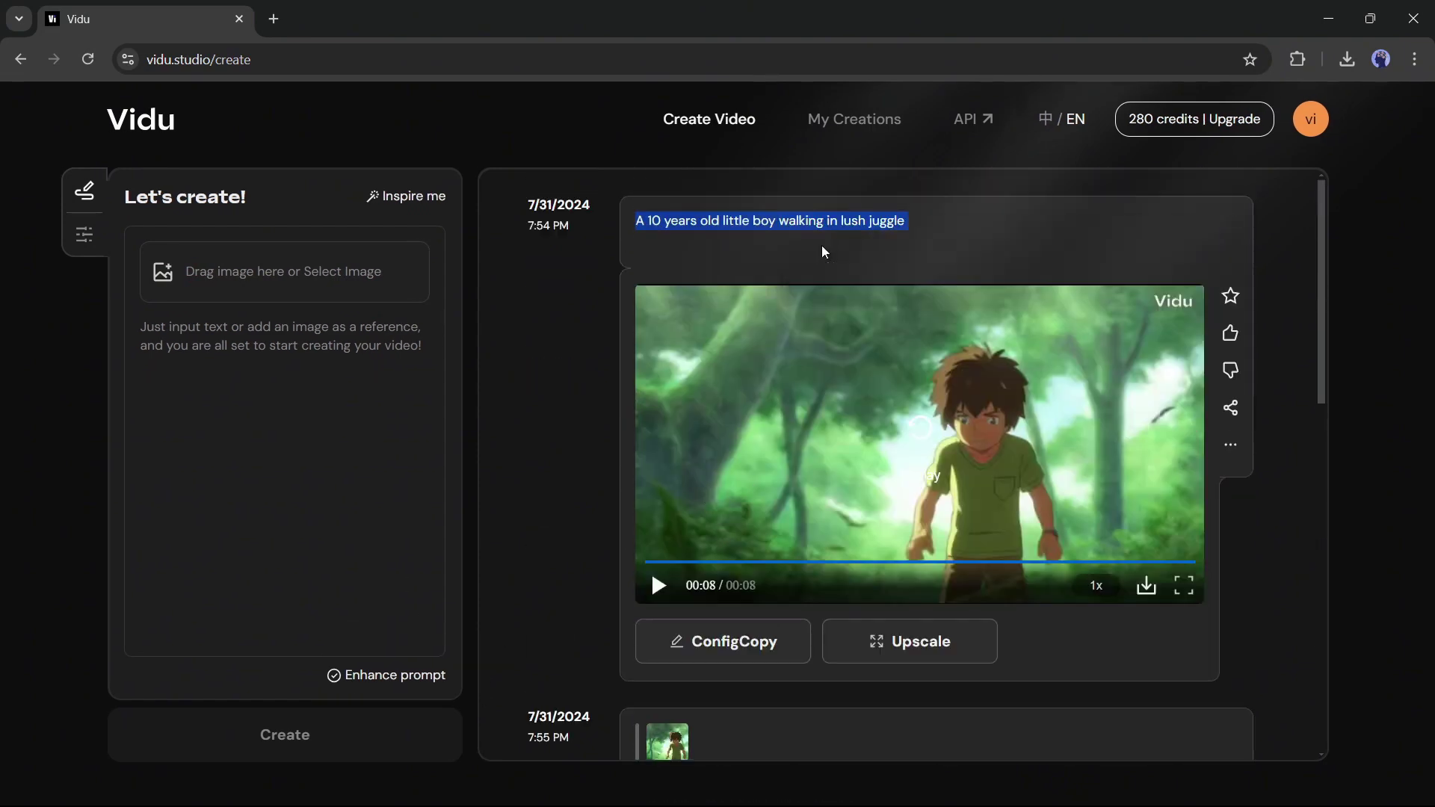
pyautogui.rightClick(291, 352)
pyautogui.click(394, 555)
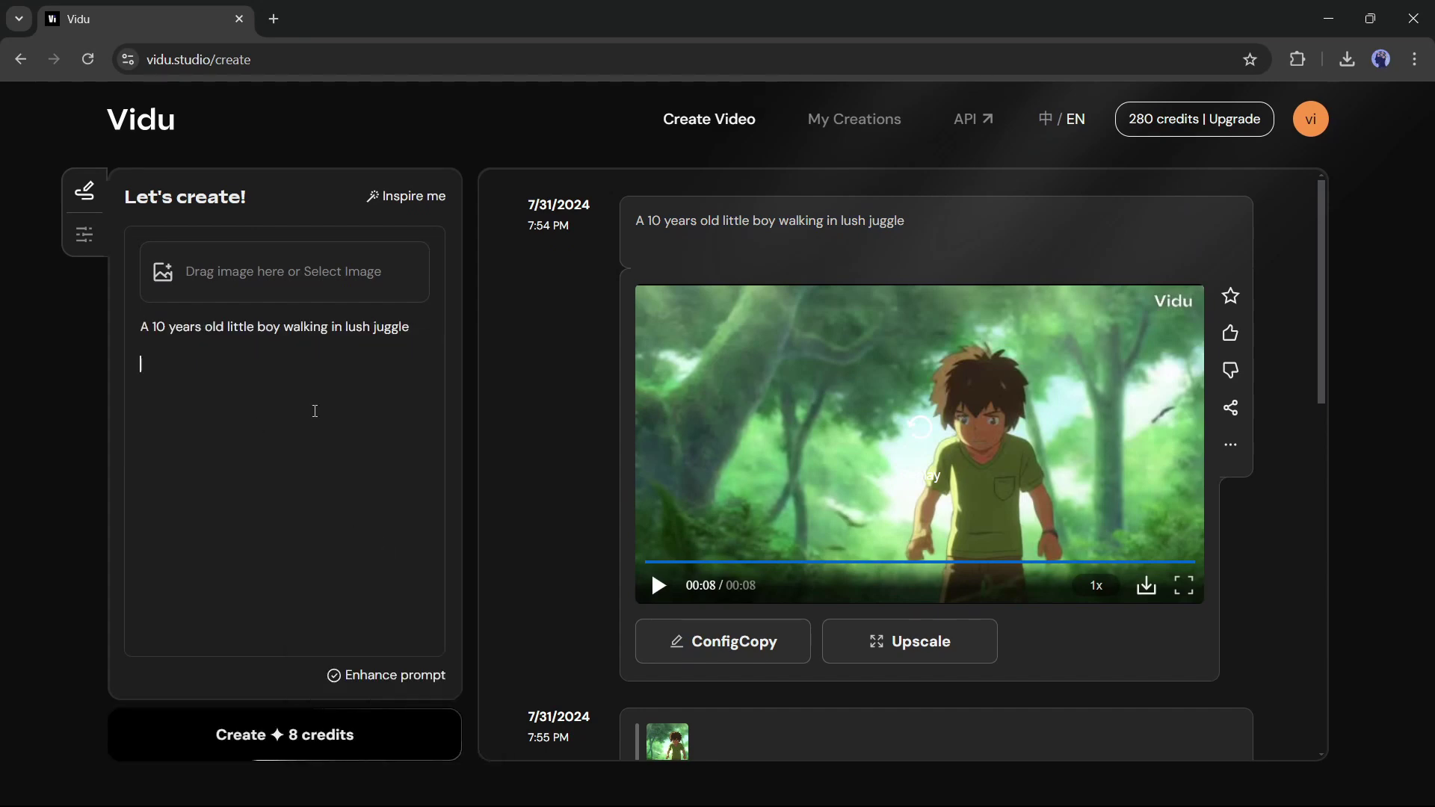
pyautogui.click(84, 234)
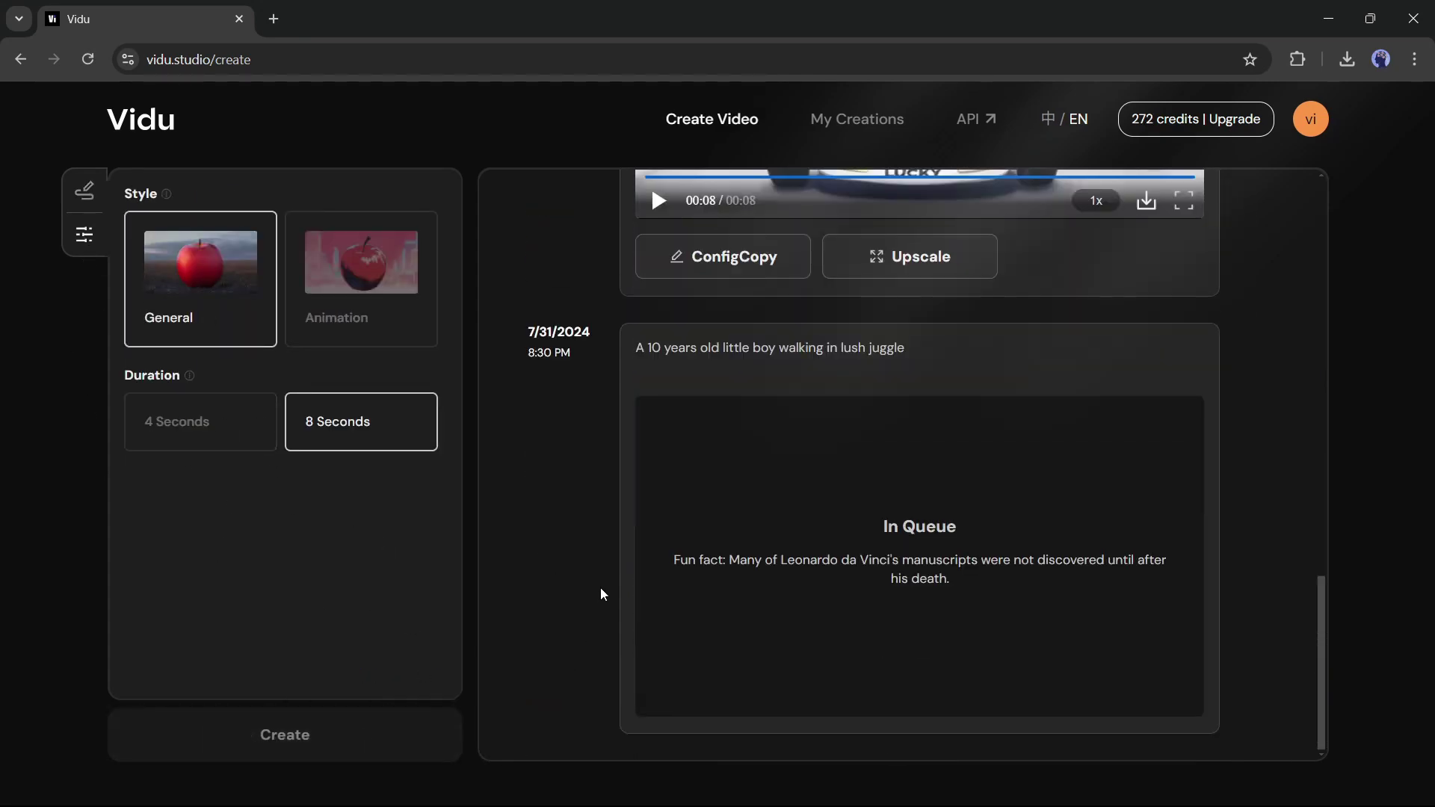
# Step: Play the finished jungle boy clip fullscreen
pyautogui.click(1184, 640)
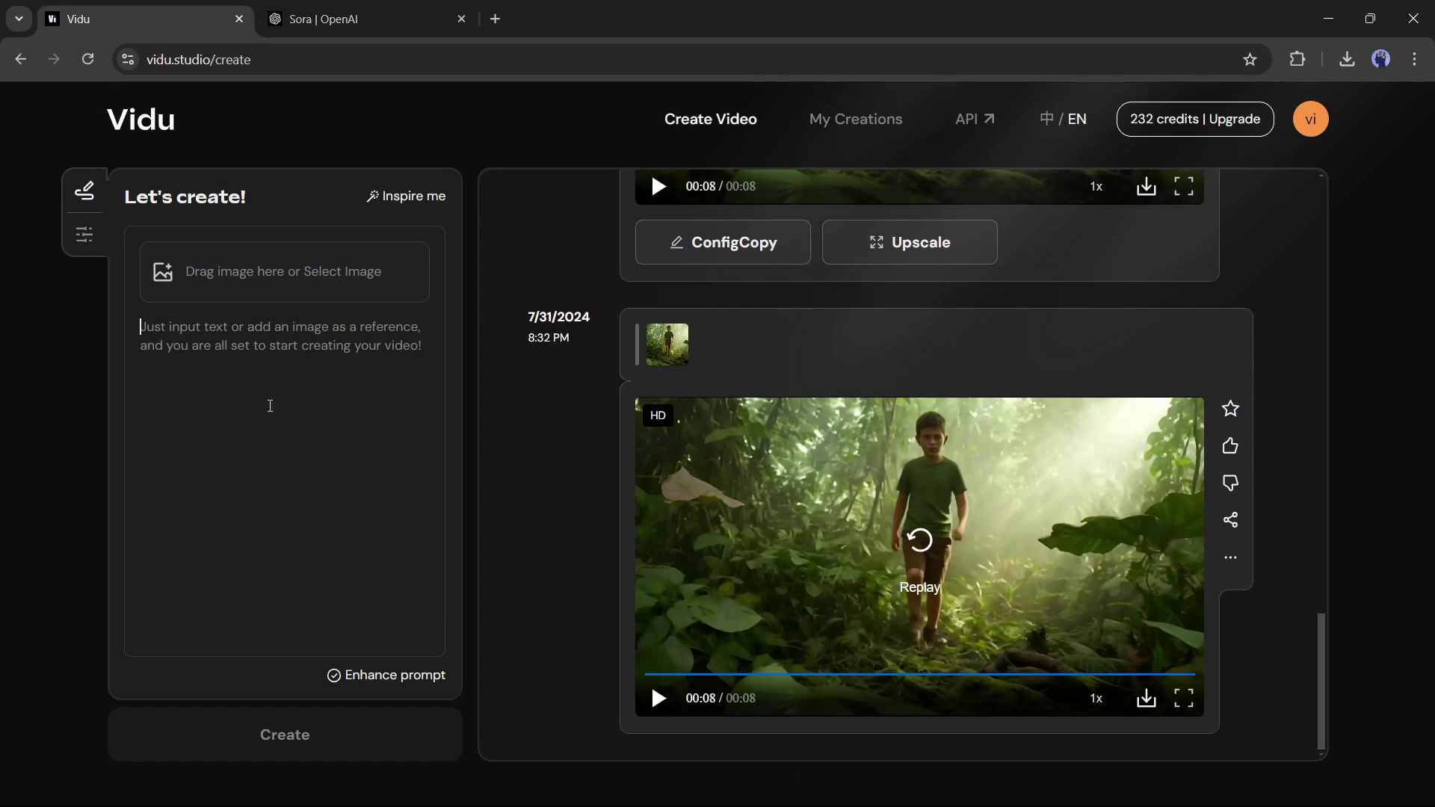
# Step: Paste the Amalfi Coast drone prompt and compare it against the original Sora video
pyautogui.write('Prompt: A drone camera circles around a beautiful historic church built on a rocky outcropping along the Amalfi Coast, the view showcases historic and magnificent architectural details and tiered pathways and patios, waves are seen crashing against the rocks below as the view overlooks the horizon of the coastal waters and hilly landscapes of the Amalfi Coast Italy, several distant people are seen walking and enjoying vistas on patios of the dramatic ocean views, the warm glow of the afternoon sun creates a magical and romantic feeling to the scene, the view is stunning captured with beautiful photography.')
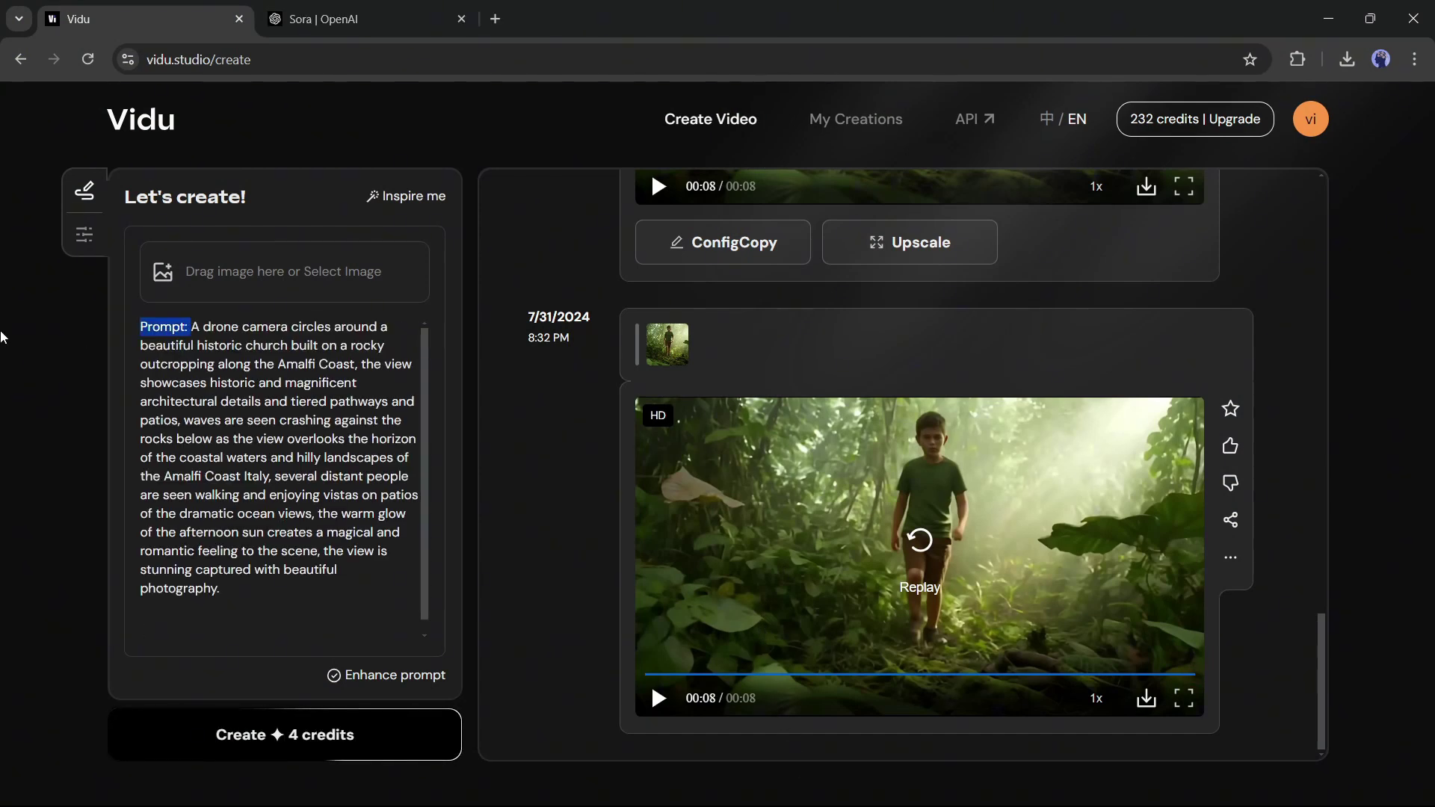
pyautogui.click(397, 8)
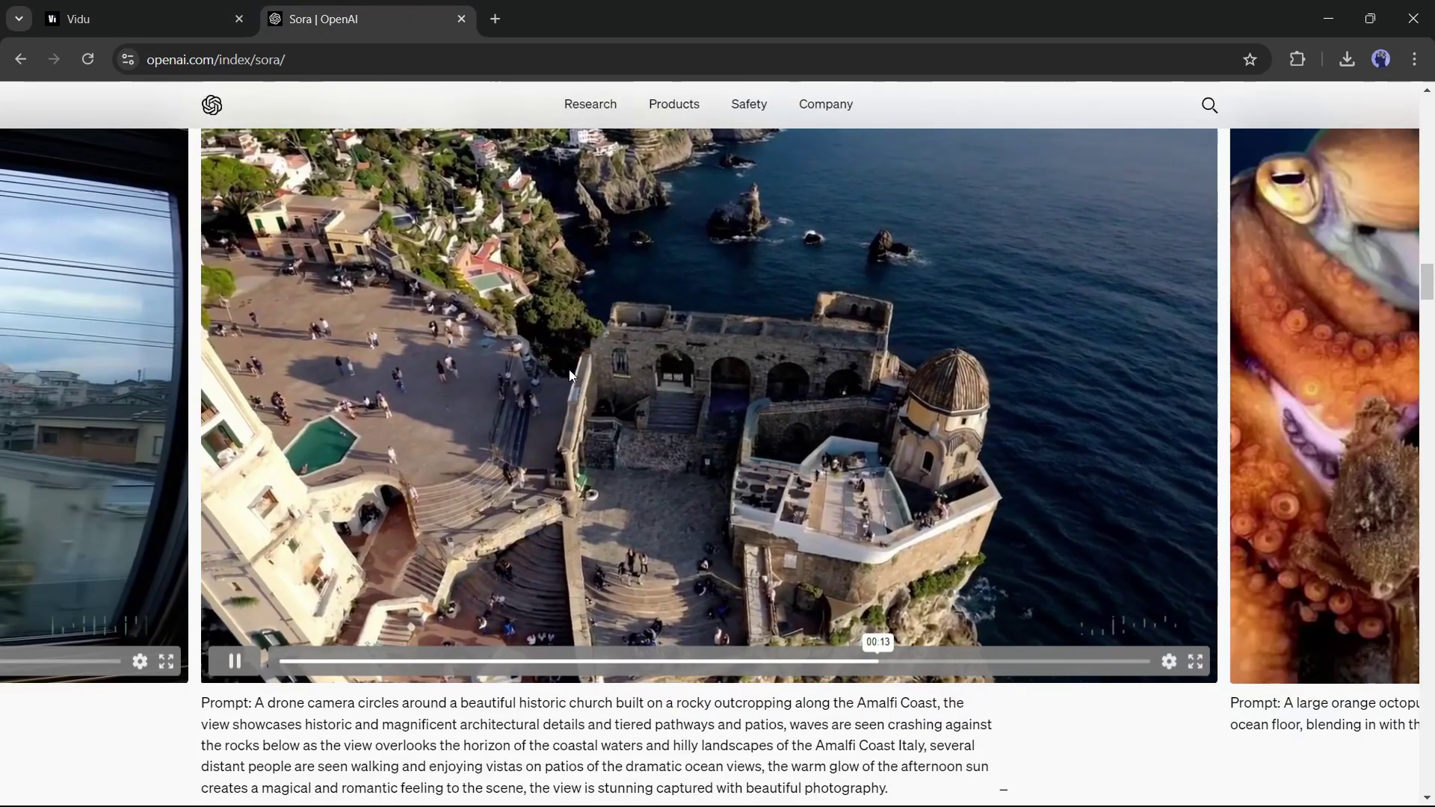
pyautogui.click(131, 6)
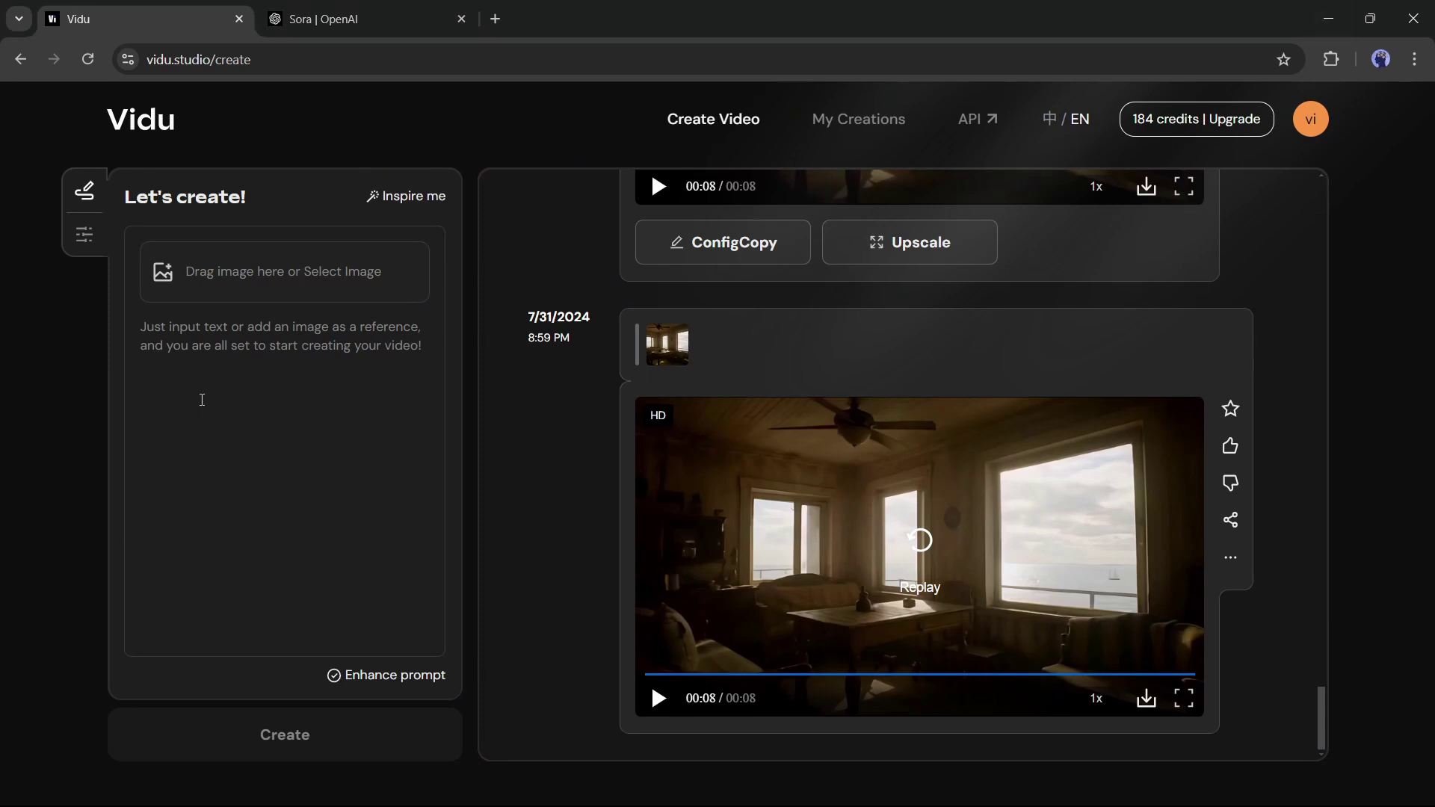
# Step: Paste the cat-waking-its-owner-for-breakfast prompt and check the style and duration settings
pyautogui.click(260, 593)
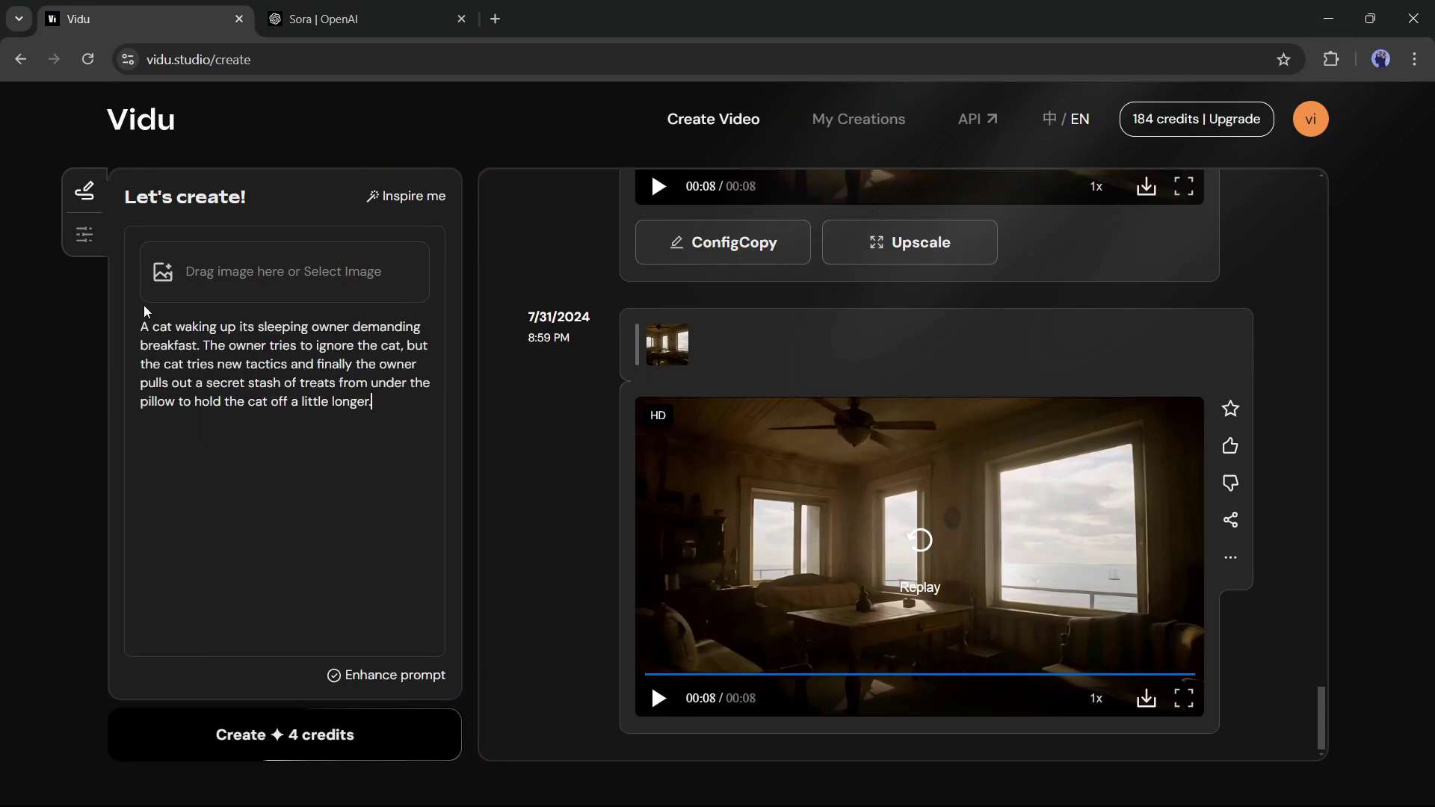
pyautogui.click(86, 237)
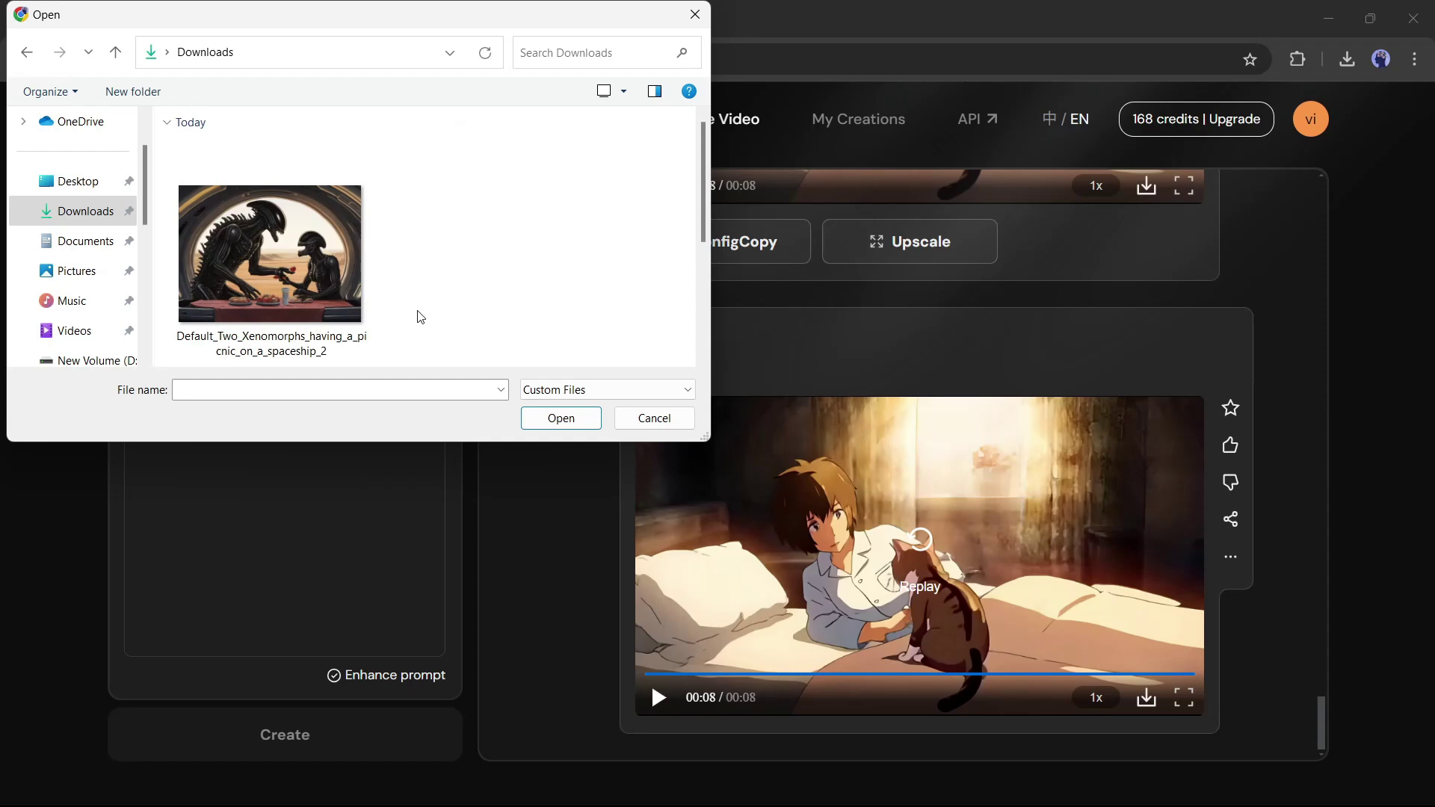
# Step: Upload the Xenomorph picnic image, set a 4-second clip length, and start generating
pyautogui.click(265, 252)
pyautogui.doubleClick(265, 252)
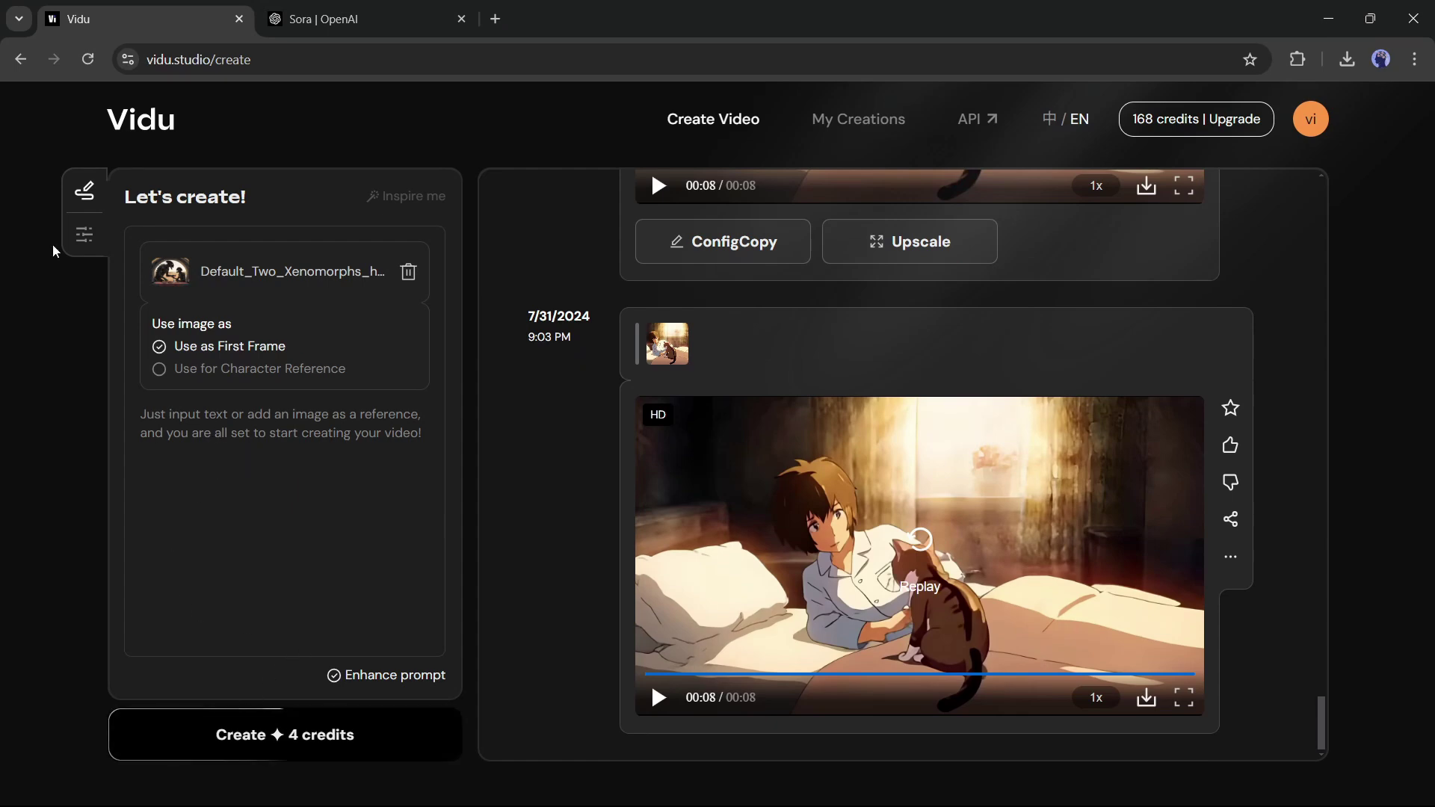
pyautogui.click(181, 246)
pyautogui.click(85, 190)
pyautogui.click(292, 733)
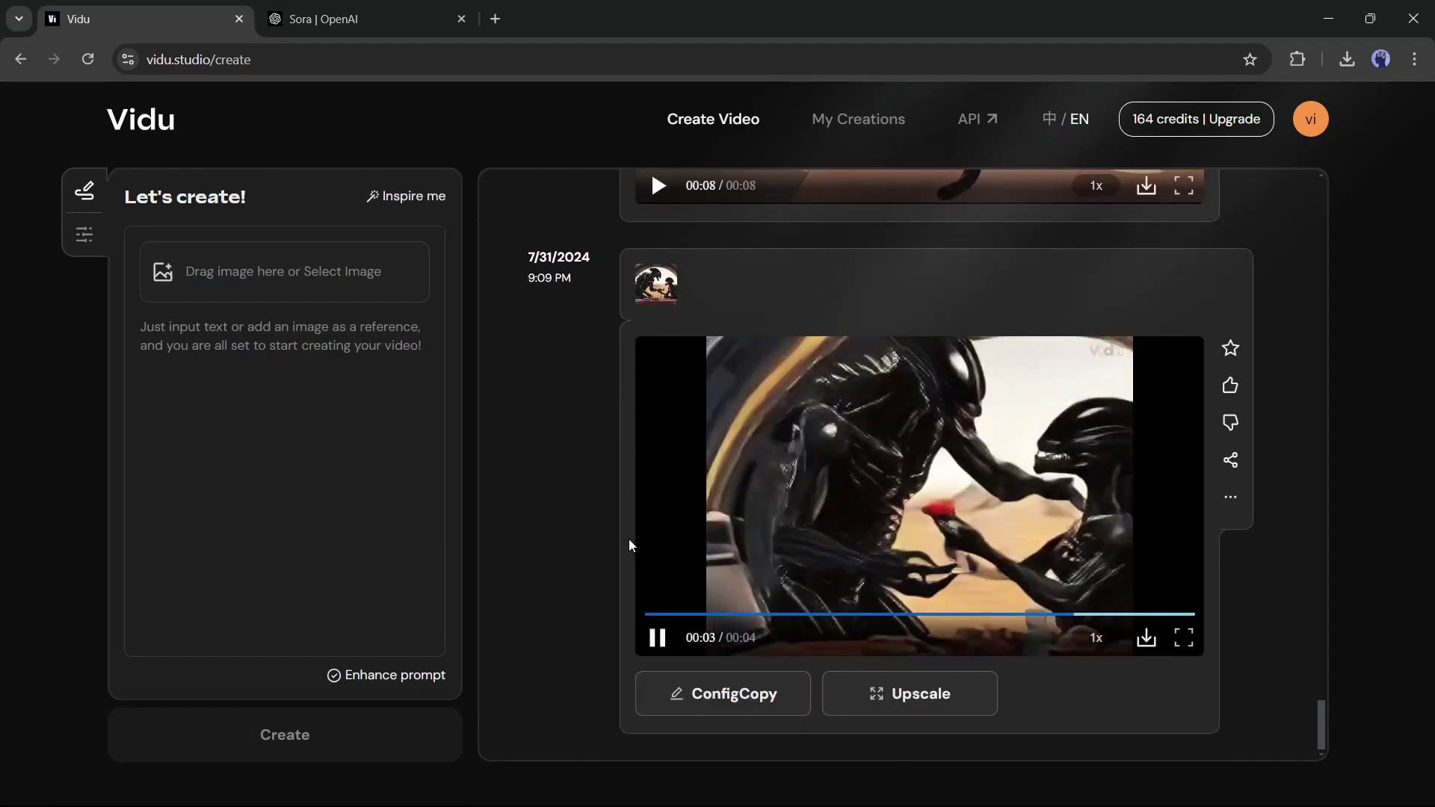
# Step: Generate a Xenomorph clip from the image plus the spaceship-picnic prompt, and replay it
pyautogui.click(723, 694)
pyautogui.rightClick(235, 433)
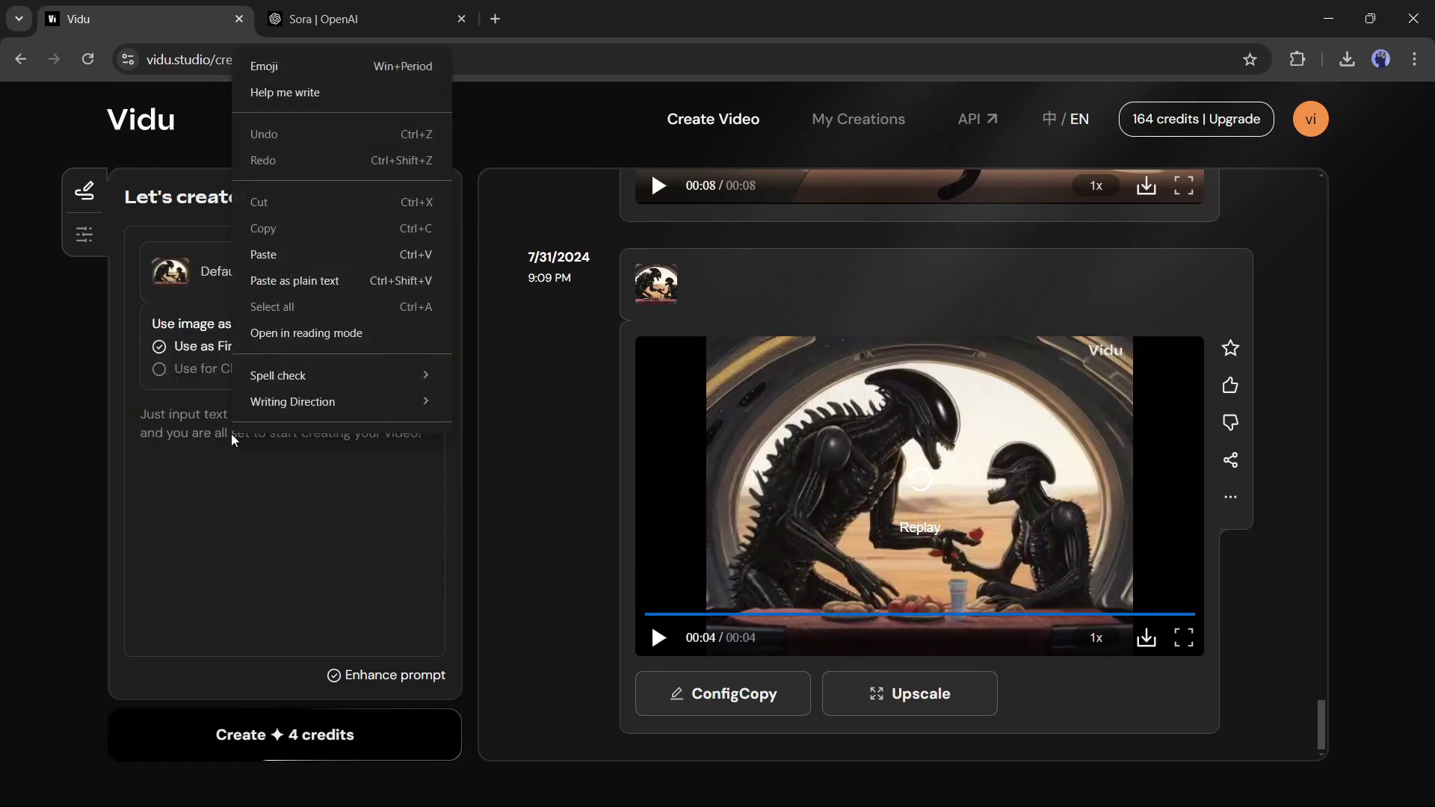
pyautogui.click(299, 257)
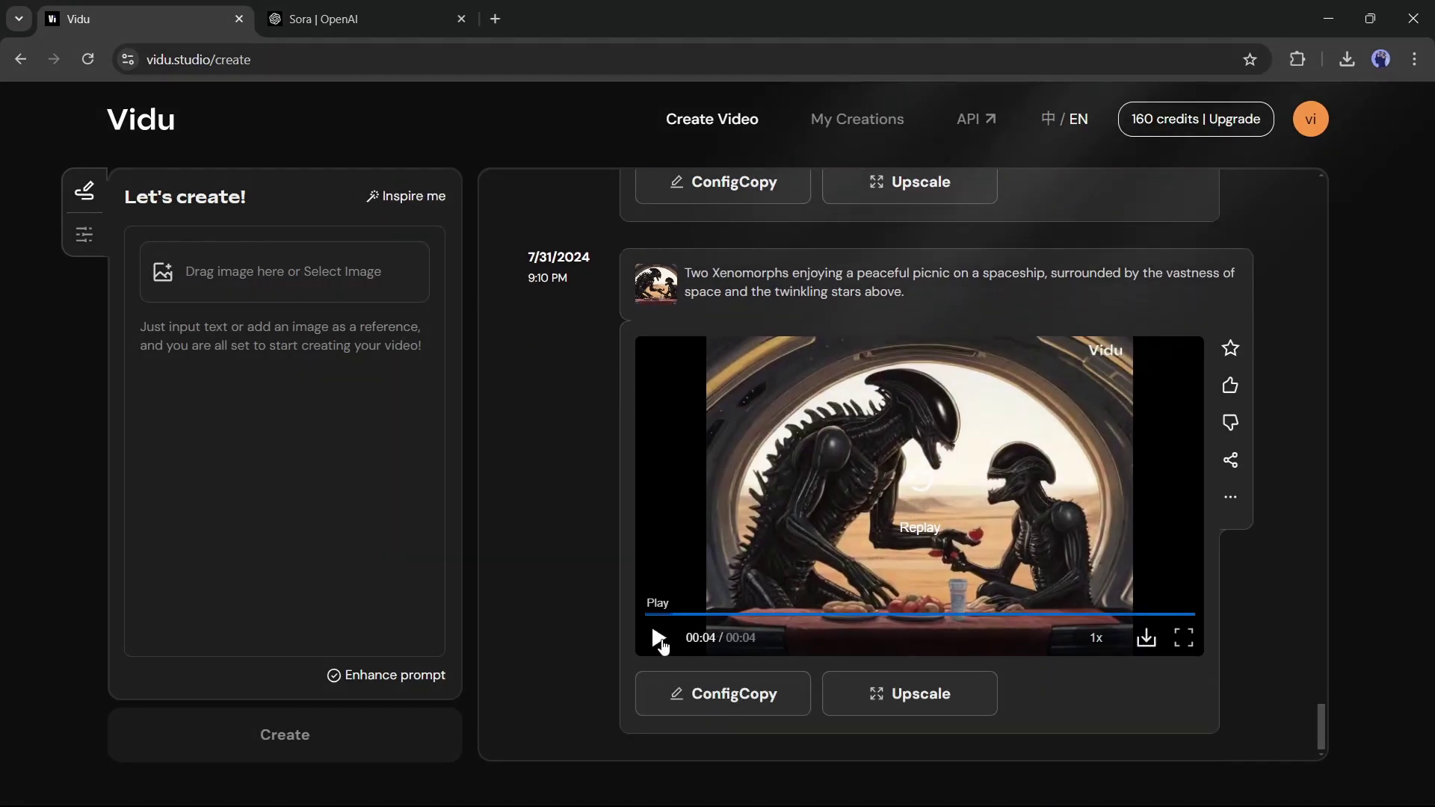
pyautogui.click(659, 639)
pyautogui.click(276, 285)
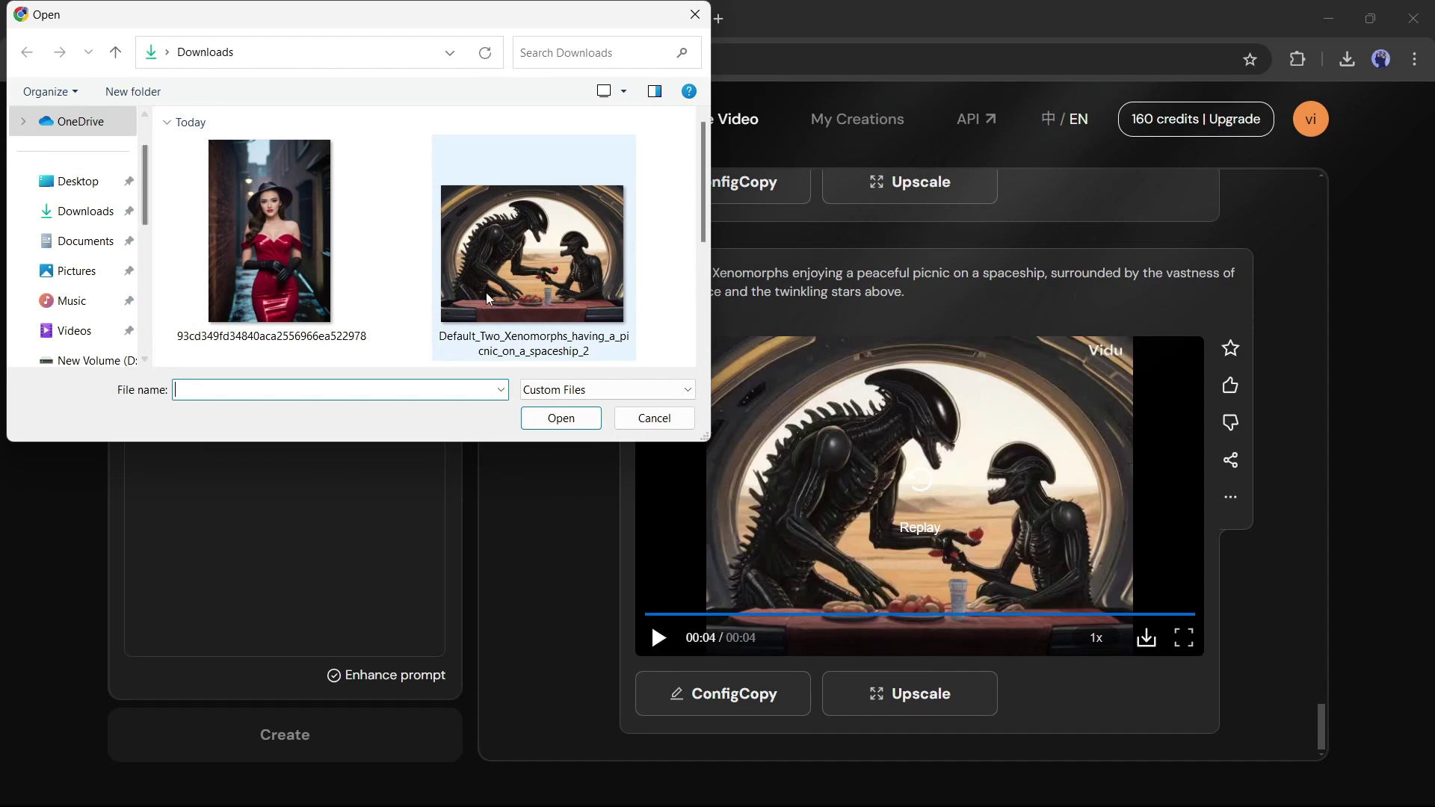
# Step: Upload the photo of the woman in the red dress and hat as the reference image
pyautogui.doubleClick(267, 278)
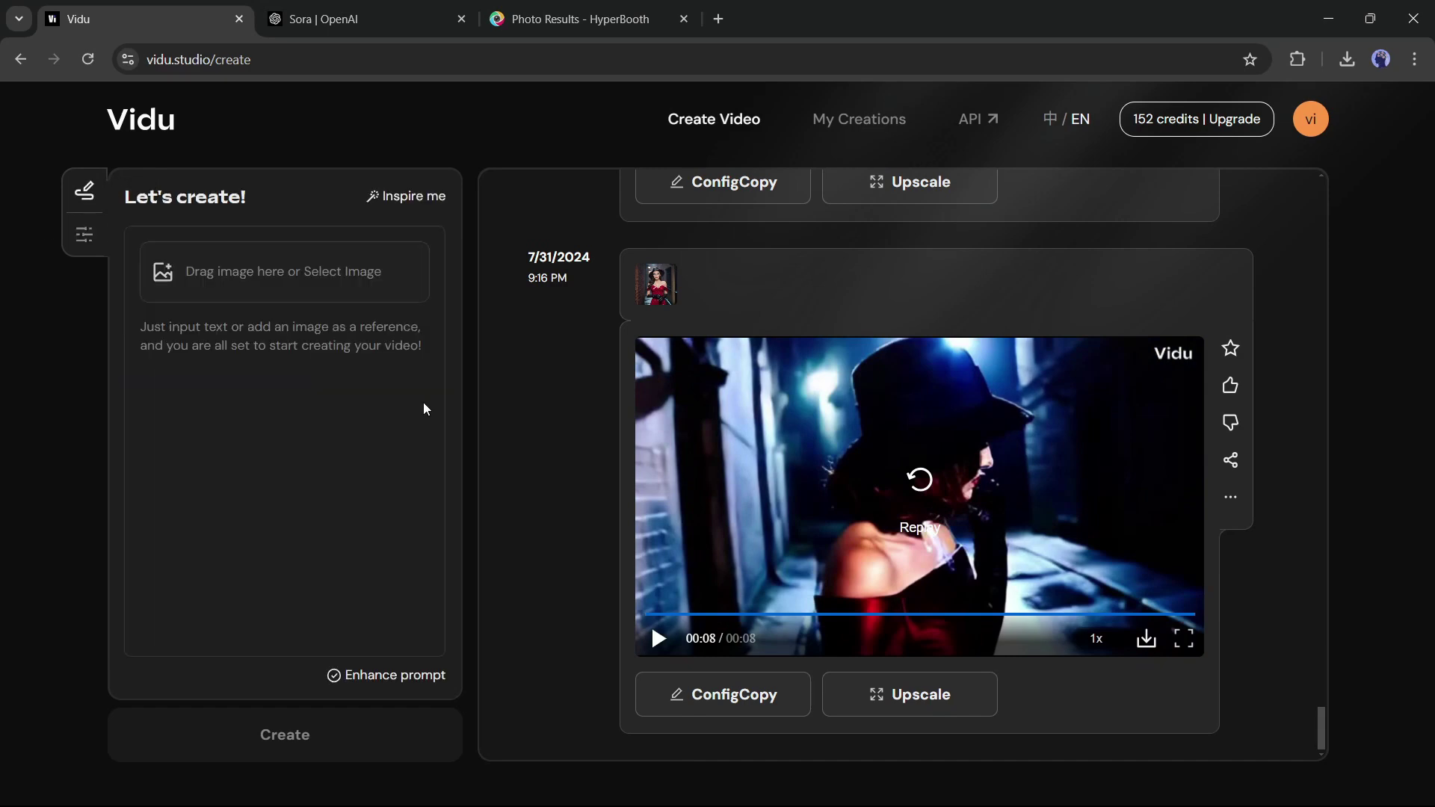
pyautogui.click(289, 292)
pyautogui.doubleClick(286, 237)
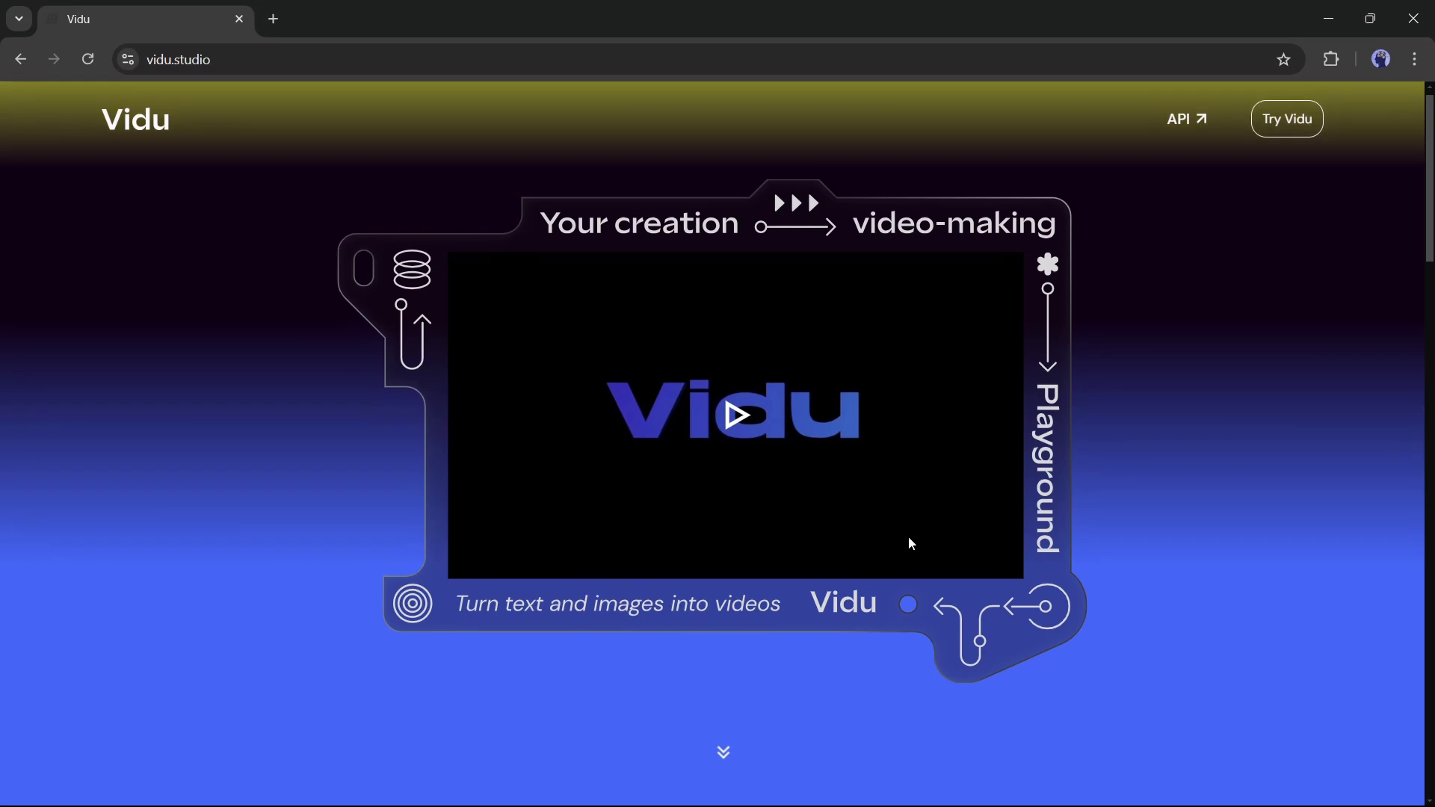
# Step: Scroll down the landing page to the 'Experience the excitement of two worlds' section
pyautogui.scroll(-3, 882, 545)
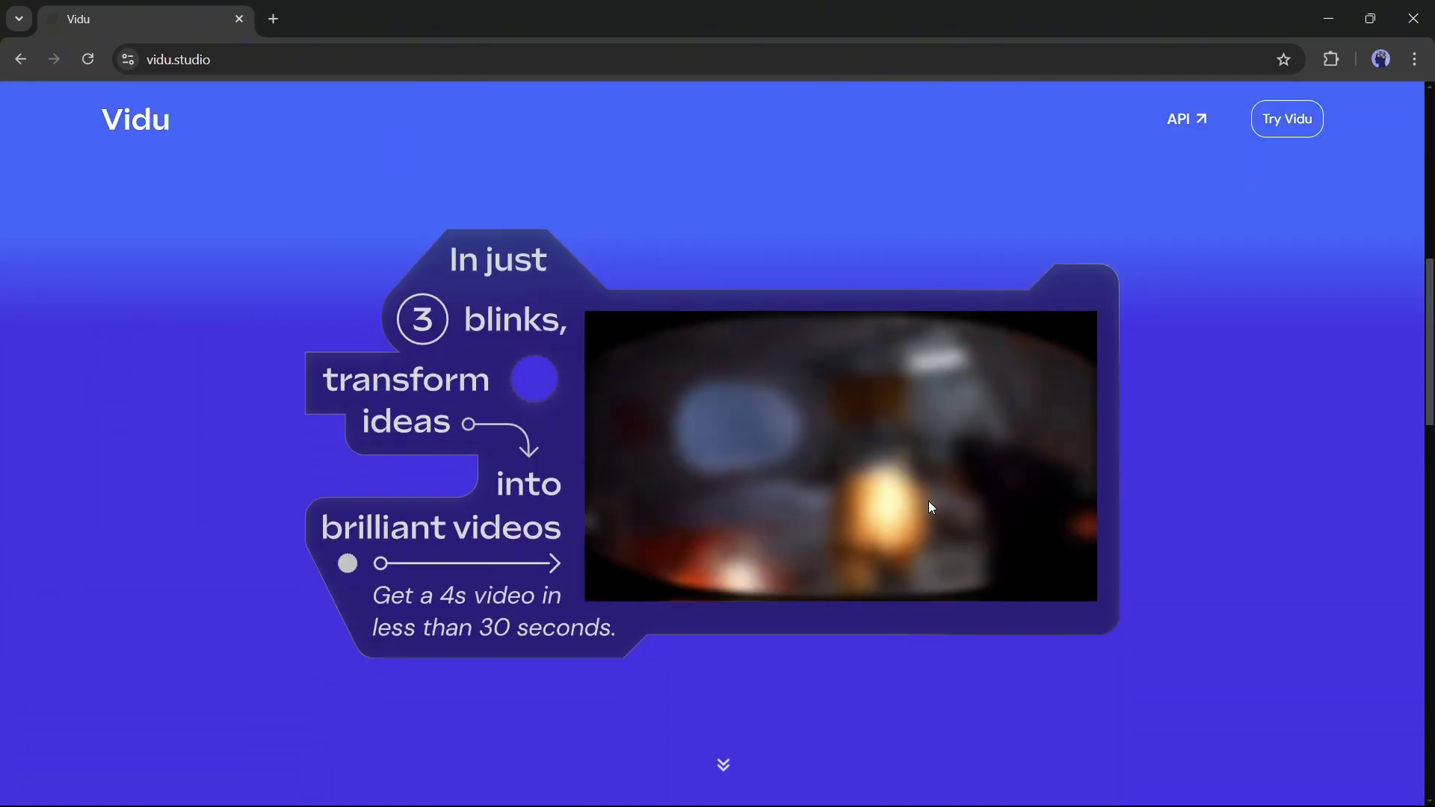
pyautogui.scroll(-2, 1007, 519)
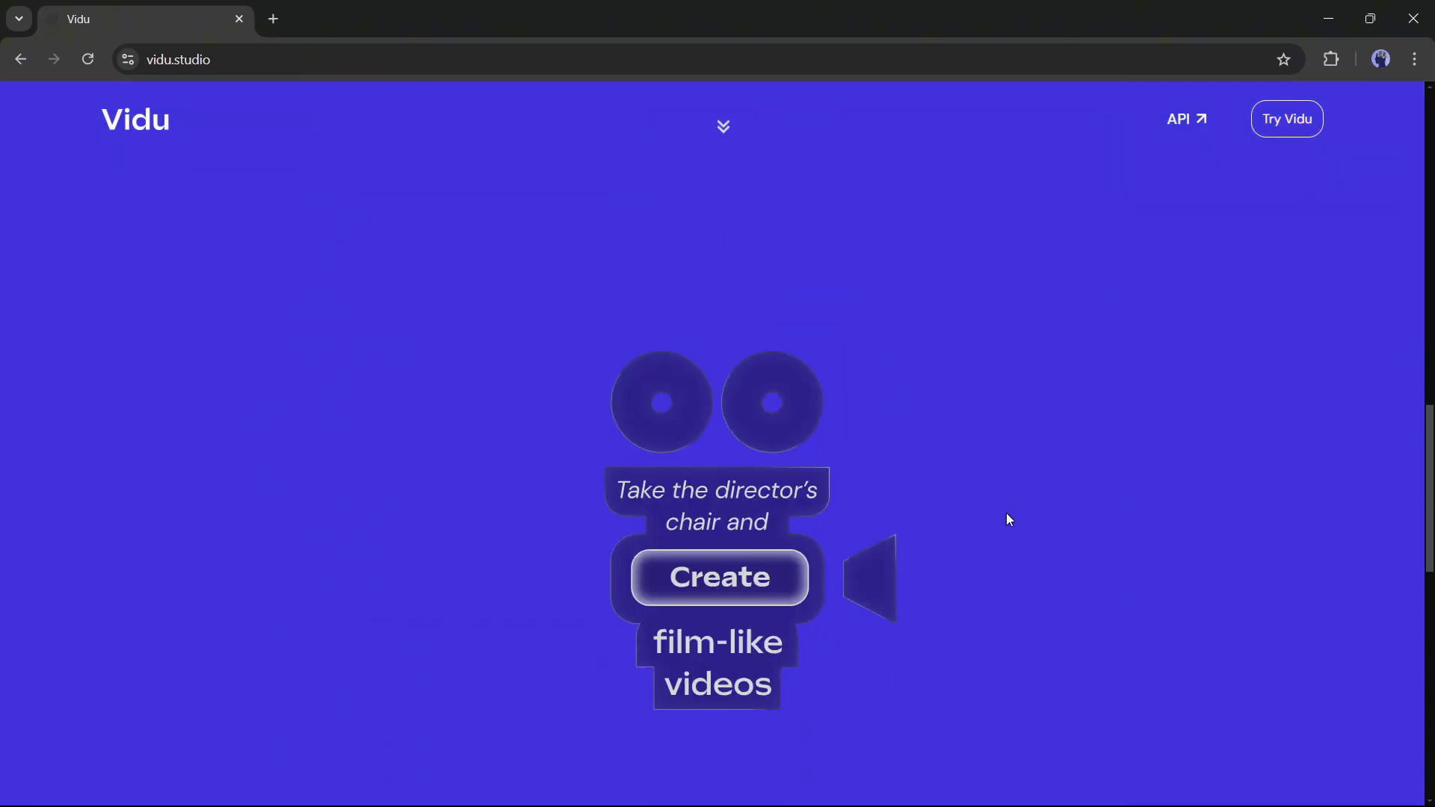
pyautogui.scroll(-3, 1010, 519)
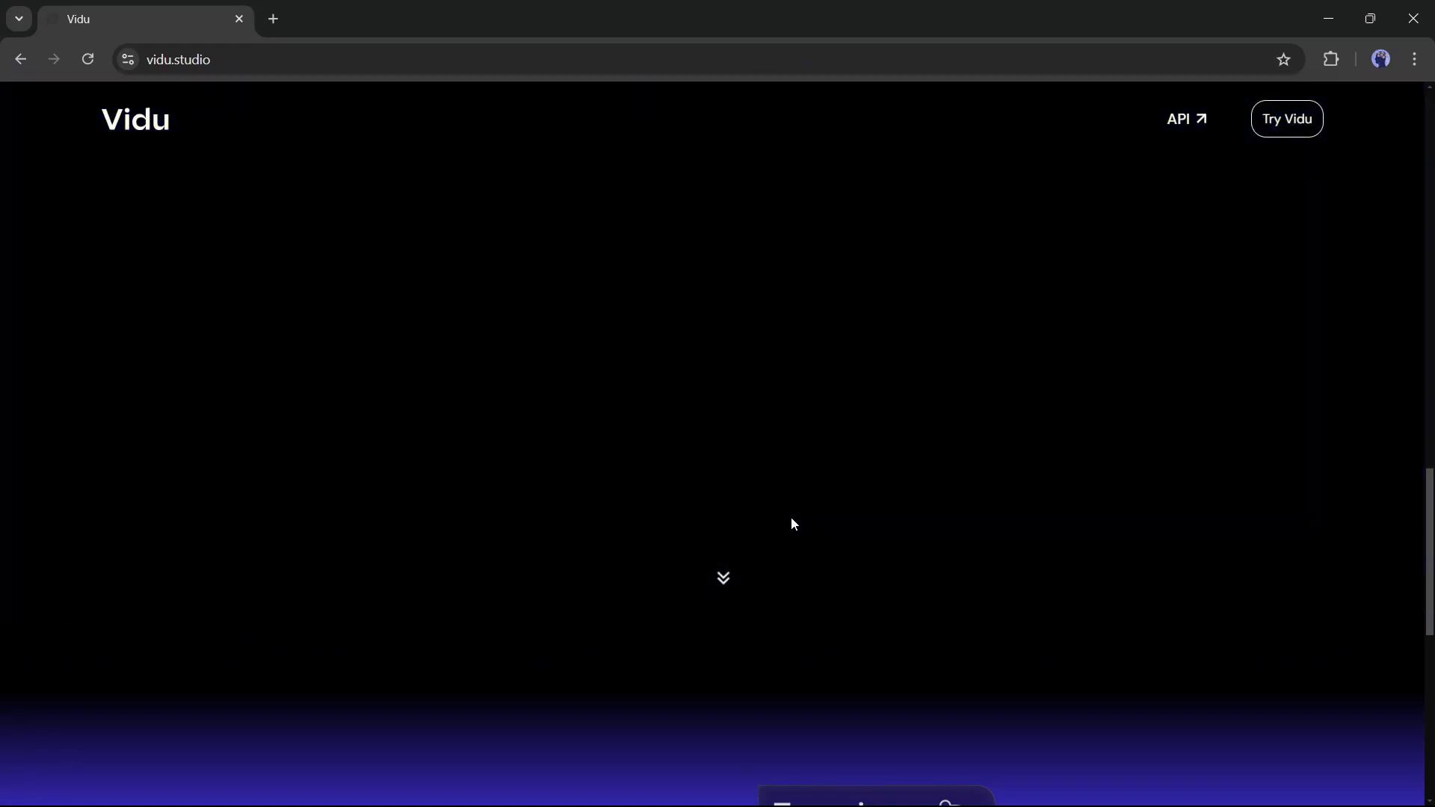
pyautogui.scroll(-1, 793, 516)
pyautogui.scroll(3, 793, 518)
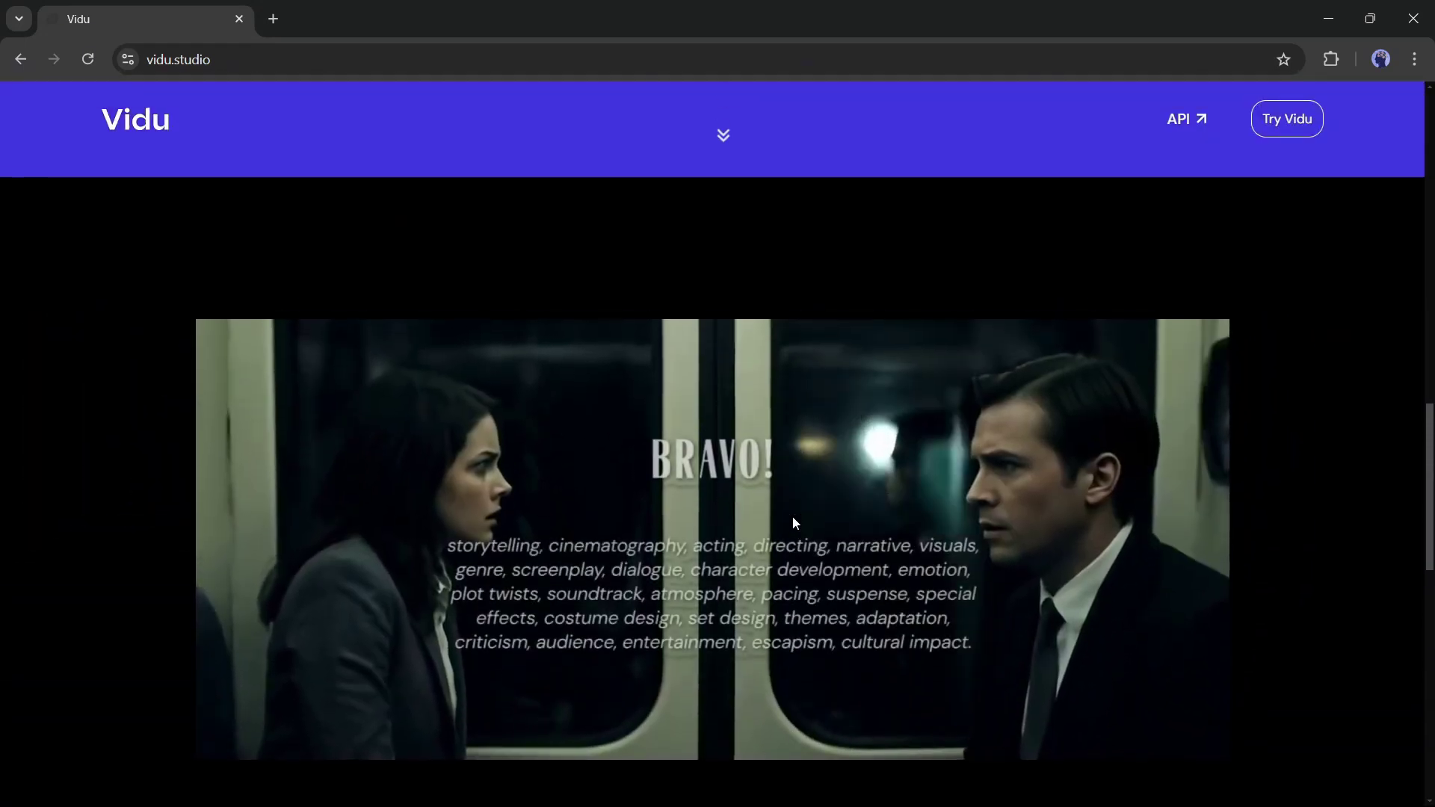
pyautogui.scroll(-2, 793, 517)
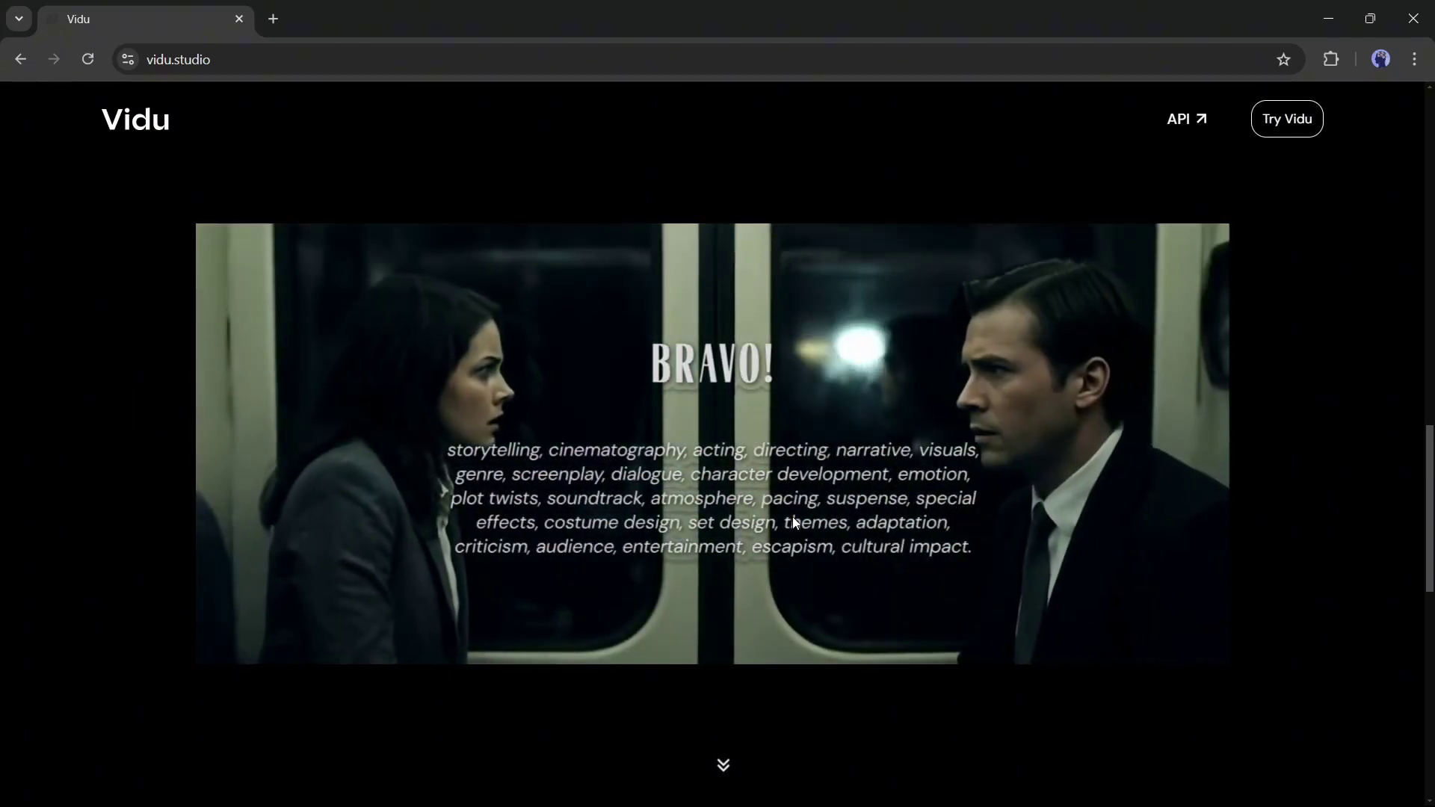
pyautogui.scroll(-1, 793, 521)
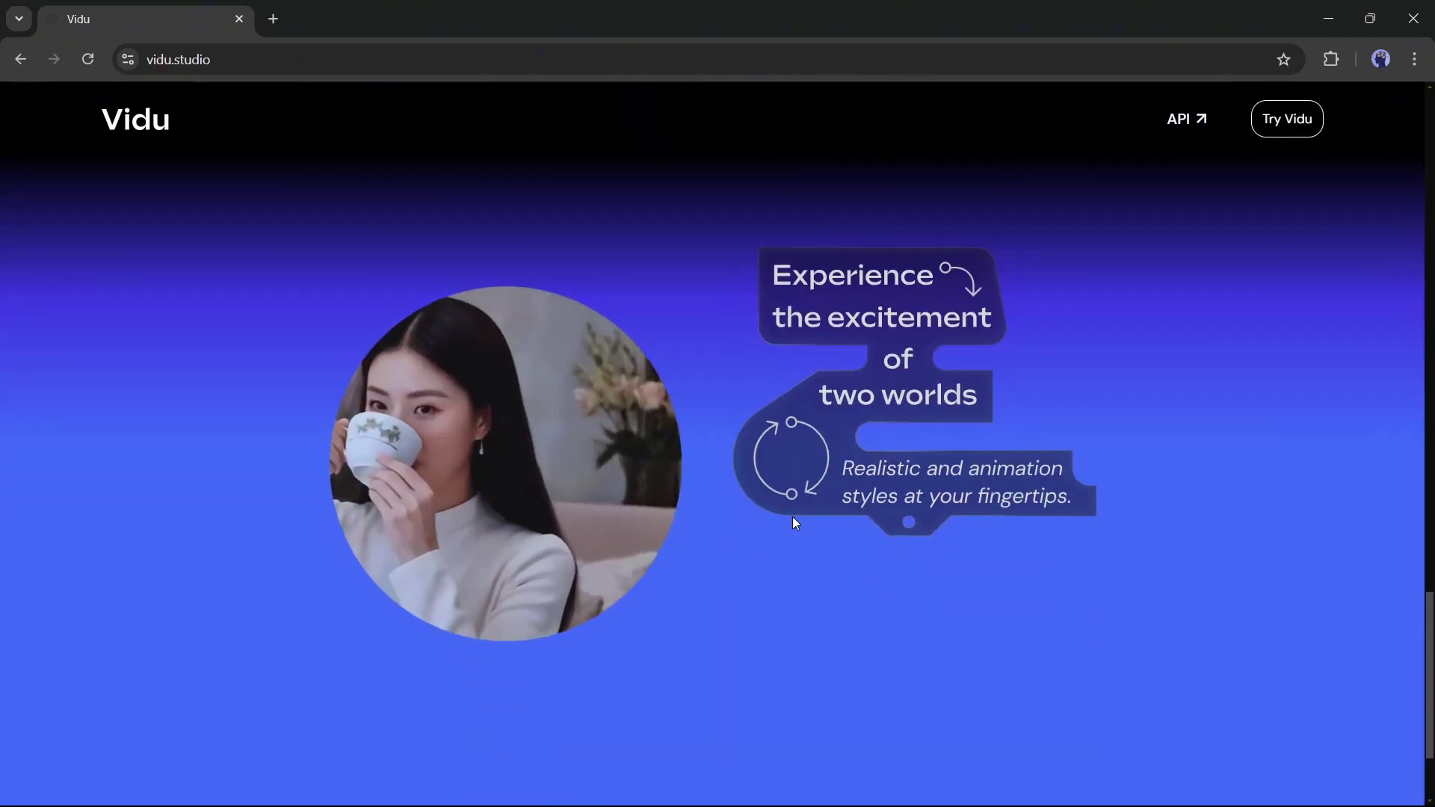